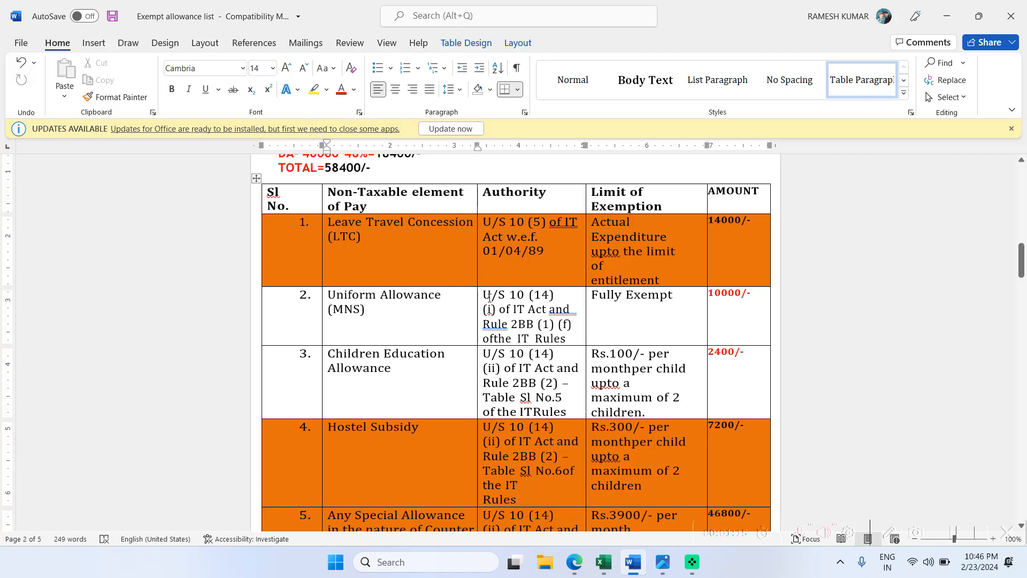
Review the old tax slab table of non-taxable pay elements, from Leave Travel Concession through Recovery, with authorities, exemption limits and amounts.
{"action": "scroll", "coordinate": [396, 326], "scroll_direction": "up", "scroll_amount": 1}
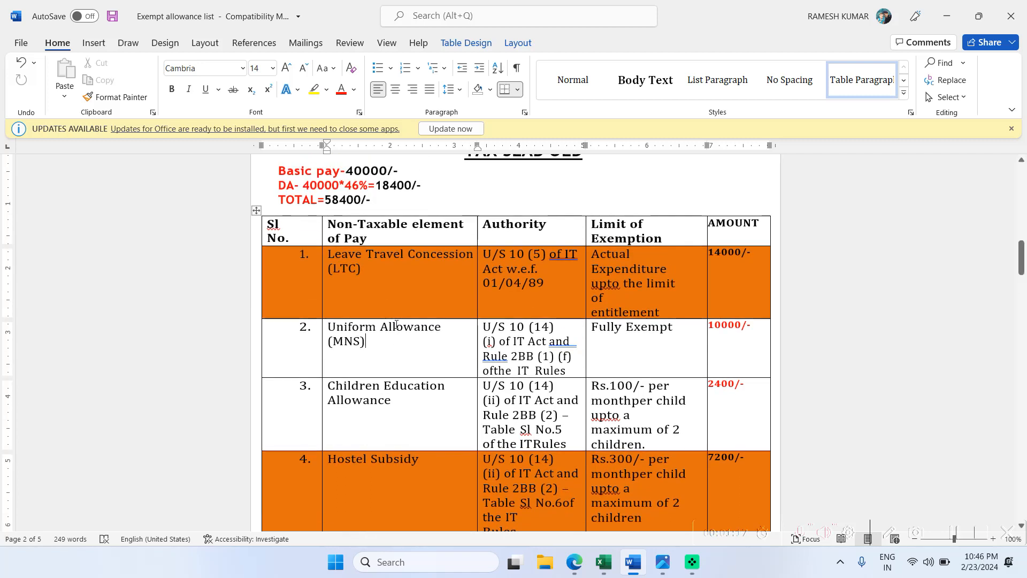
{"action": "left_click", "coordinate": [370, 338]}
{"action": "scroll", "coordinate": [723, 403], "scroll_direction": "down", "scroll_amount": 4}
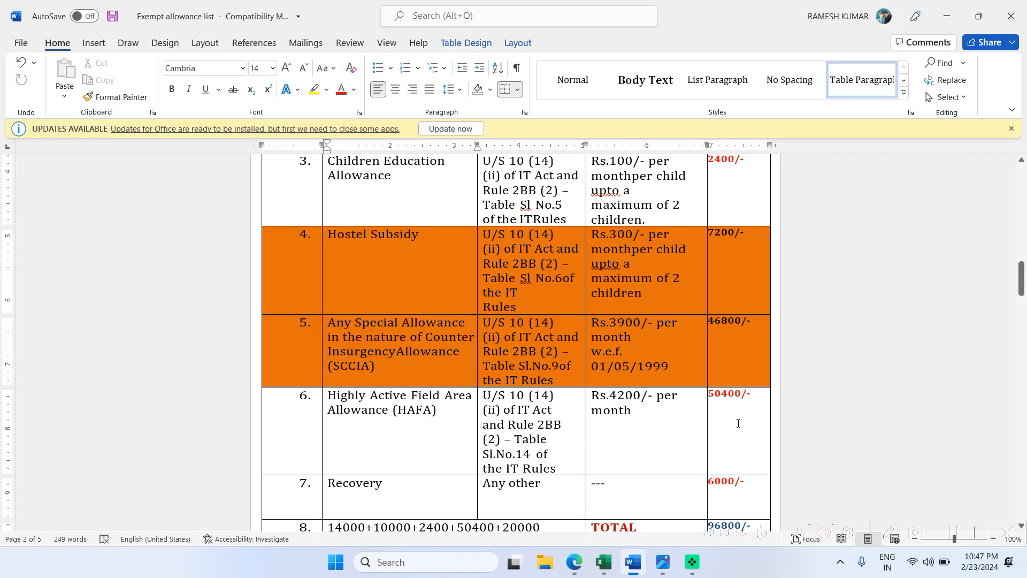
{"action": "scroll", "coordinate": [738, 424], "scroll_direction": "down", "scroll_amount": 2}
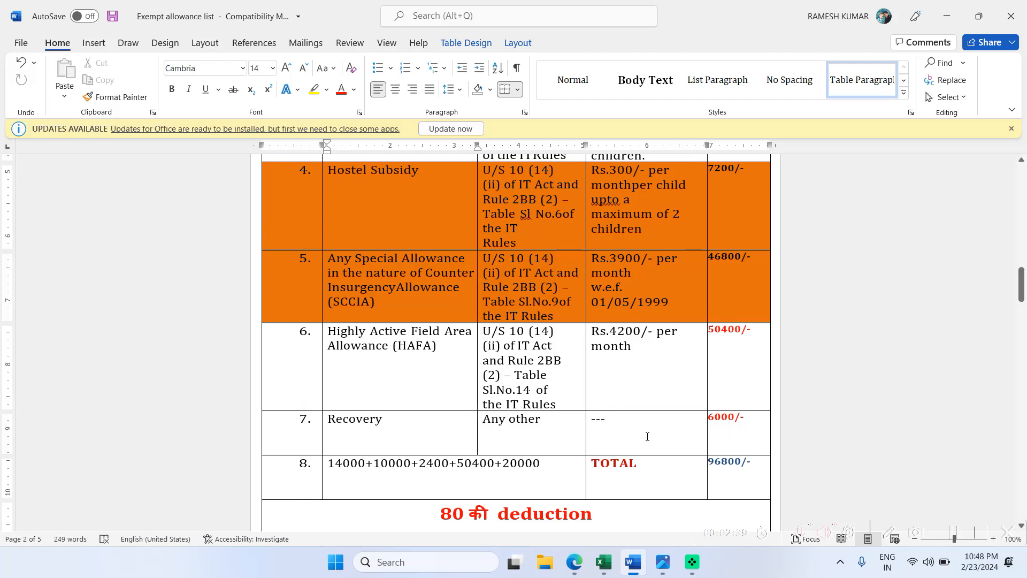
{"action": "scroll", "coordinate": [615, 423], "scroll_direction": "down", "scroll_amount": 3}
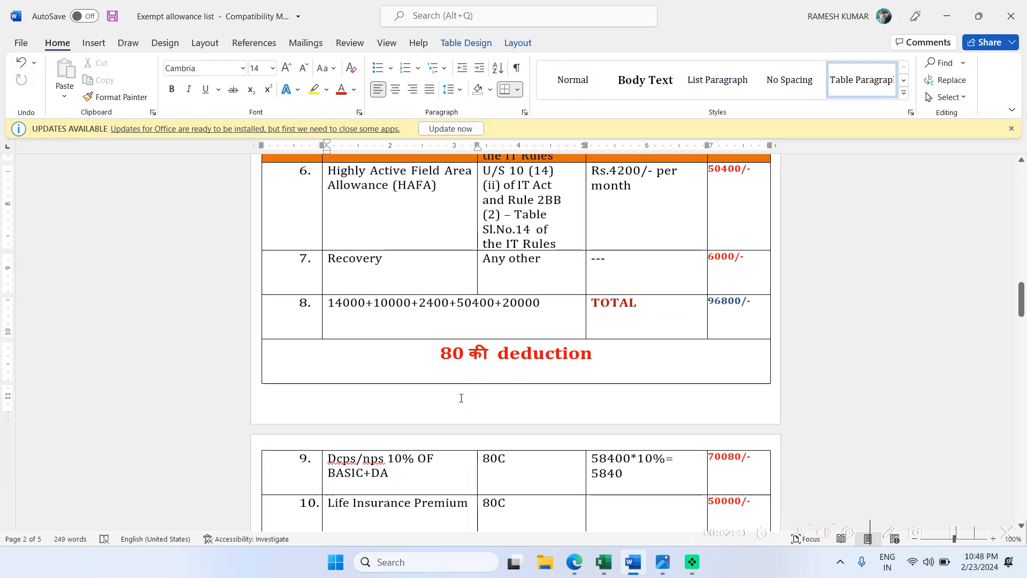
{"action": "scroll", "coordinate": [498, 374], "scroll_direction": "down", "scroll_amount": 1}
{"action": "scroll", "coordinate": [418, 361], "scroll_direction": "down", "scroll_amount": 1}
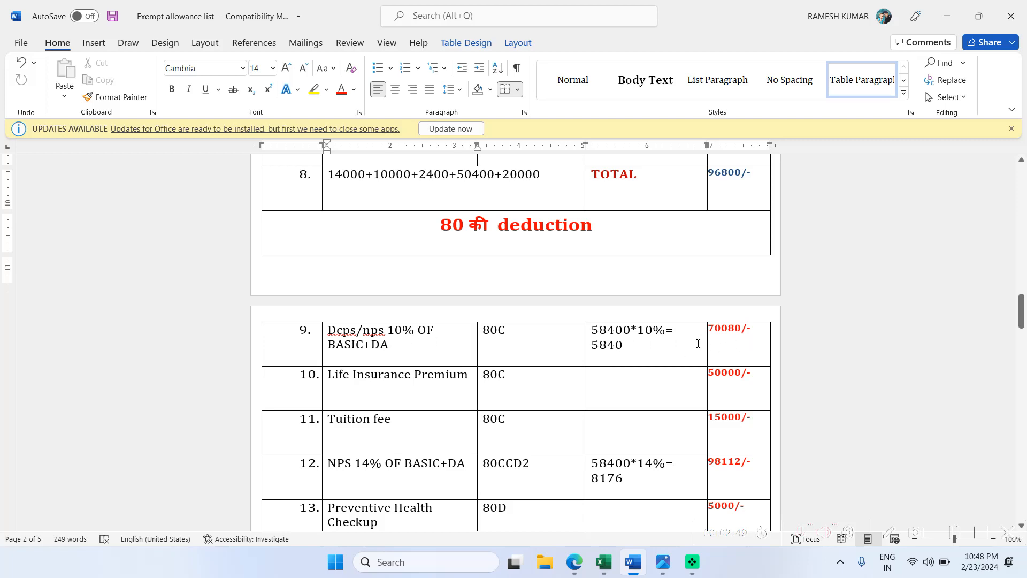
{"action": "scroll", "coordinate": [544, 342], "scroll_direction": "up", "scroll_amount": 10}
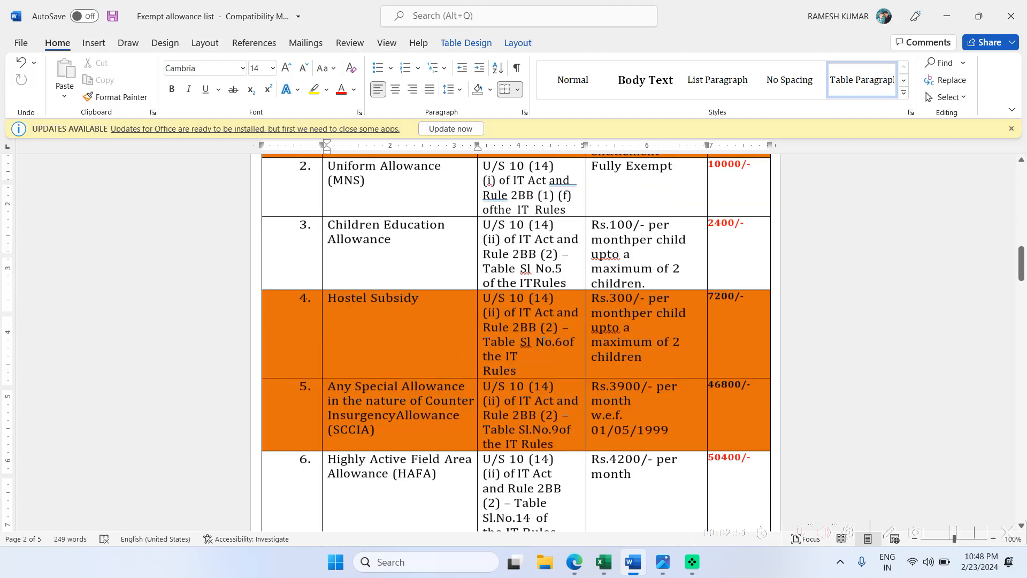
{"action": "scroll", "coordinate": [543, 342], "scroll_direction": "up", "scroll_amount": 3}
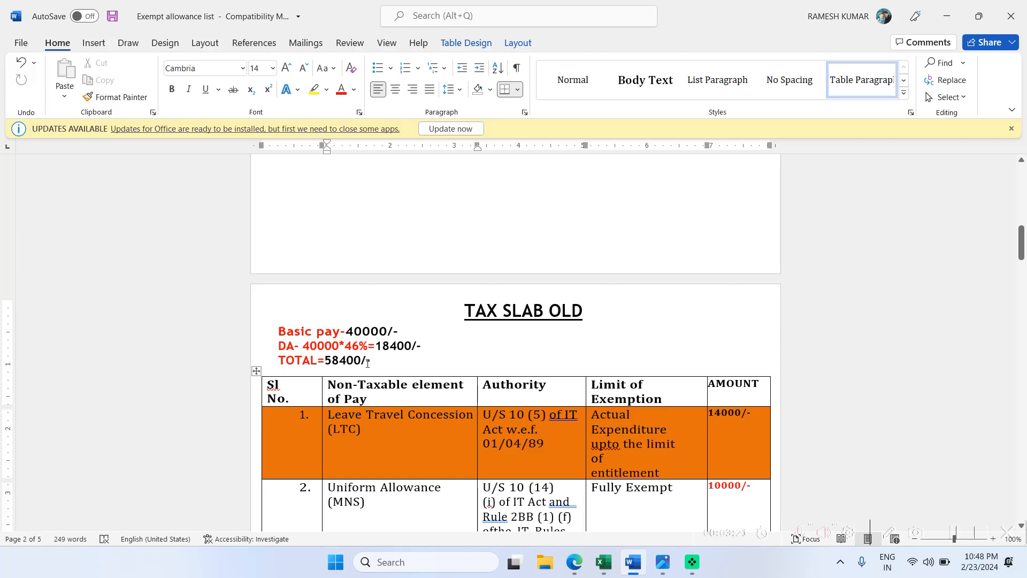
Examine the section 80 deduction rows, from DCPS/NPS 10% to rent paid, alongside the basic pay and DA total.
{"action": "scroll", "coordinate": [381, 357], "scroll_direction": "down", "scroll_amount": 10}
{"action": "scroll", "coordinate": [385, 350], "scroll_direction": "down", "scroll_amount": 4}
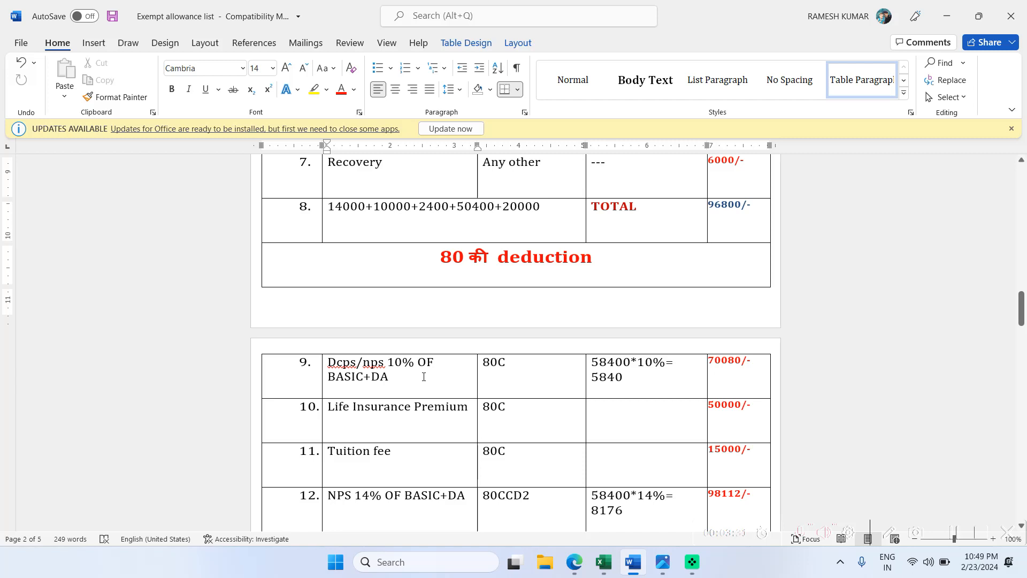
{"action": "scroll", "coordinate": [424, 377], "scroll_direction": "up", "scroll_amount": 15}
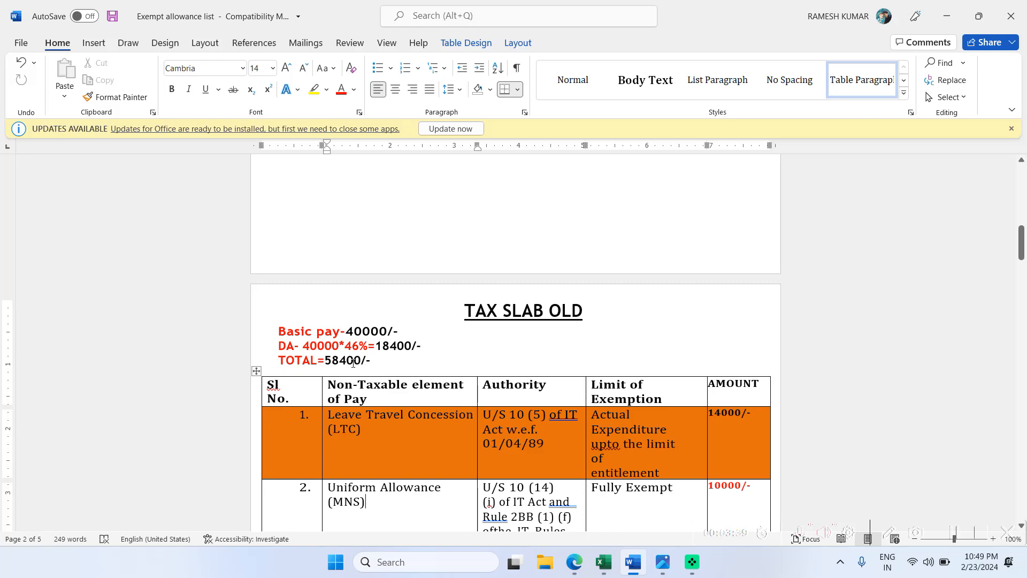
{"action": "scroll", "coordinate": [374, 360], "scroll_direction": "down", "scroll_amount": 10}
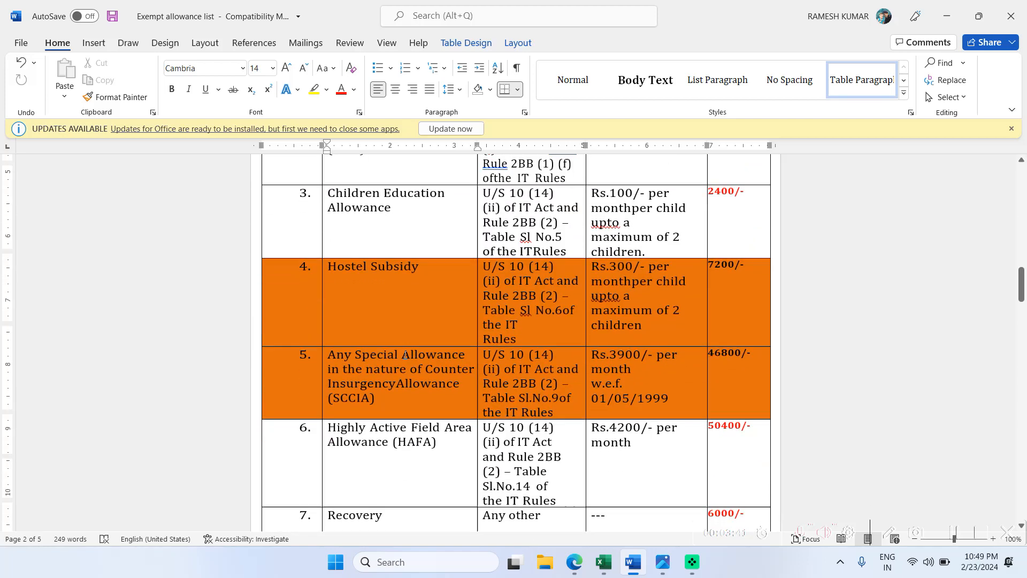
{"action": "scroll", "coordinate": [405, 356], "scroll_direction": "down", "scroll_amount": 4}
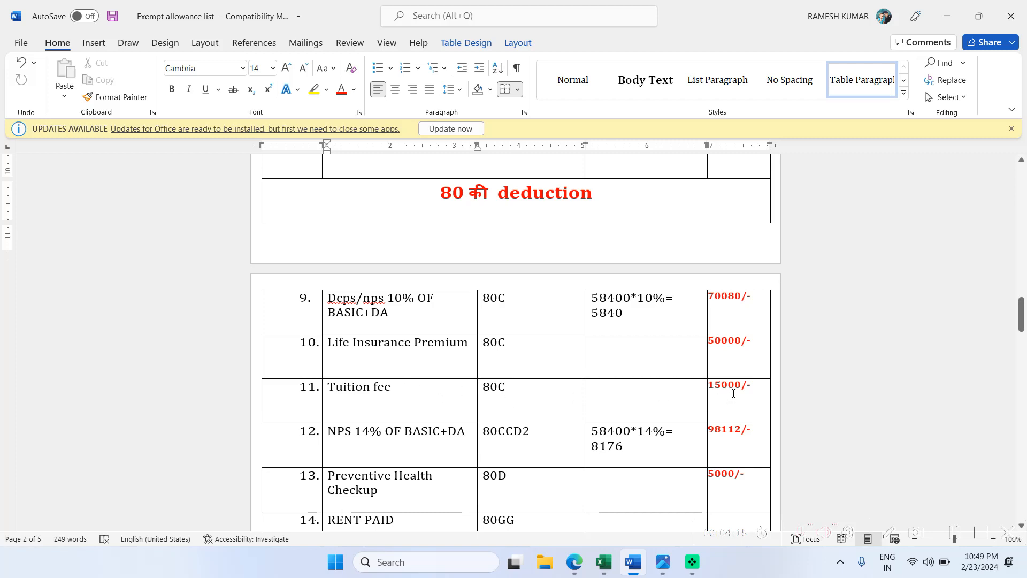
{"action": "scroll", "coordinate": [372, 421], "scroll_direction": "down", "scroll_amount": 1}
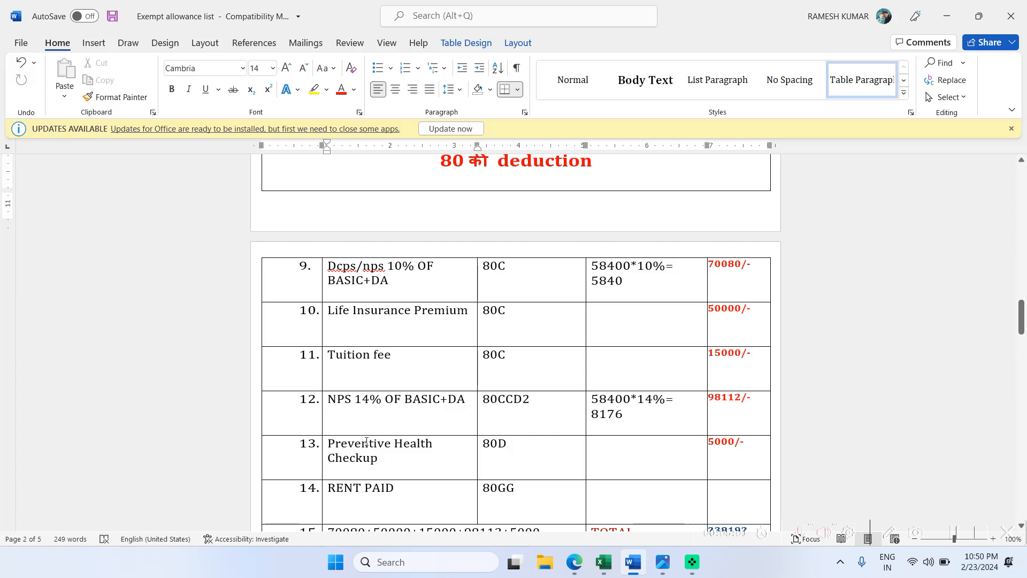
{"action": "scroll", "coordinate": [372, 448], "scroll_direction": "down", "scroll_amount": 1}
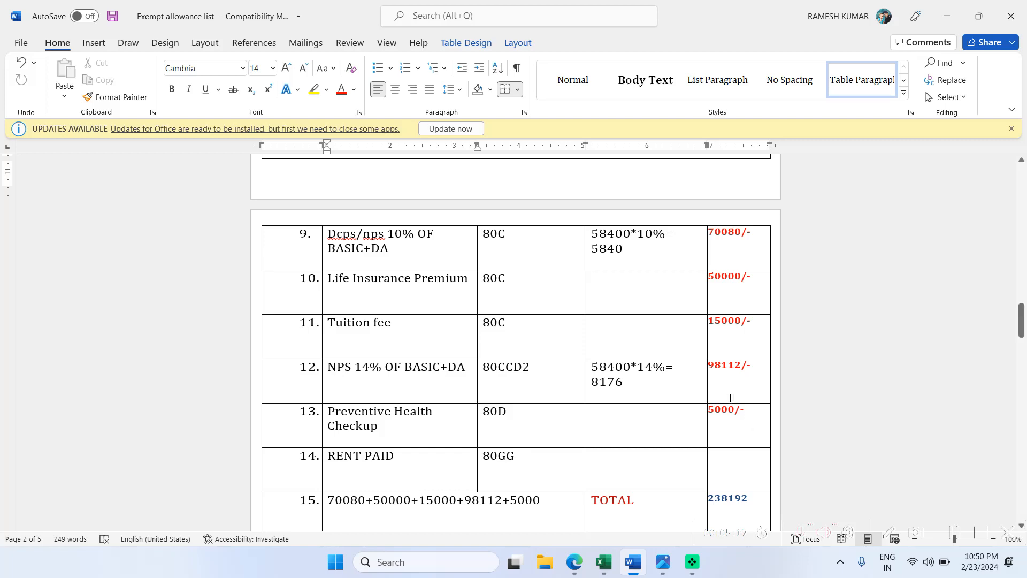
{"action": "scroll", "coordinate": [731, 397], "scroll_direction": "up", "scroll_amount": 3}
{"action": "scroll", "coordinate": [680, 358], "scroll_direction": "up", "scroll_amount": 5}
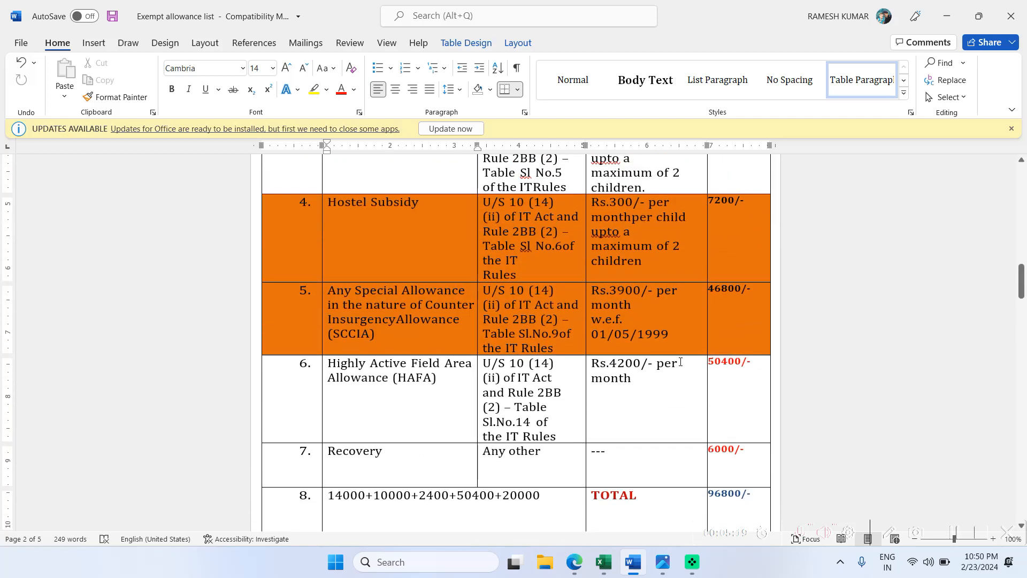
{"action": "scroll", "coordinate": [681, 362], "scroll_direction": "up", "scroll_amount": 5}
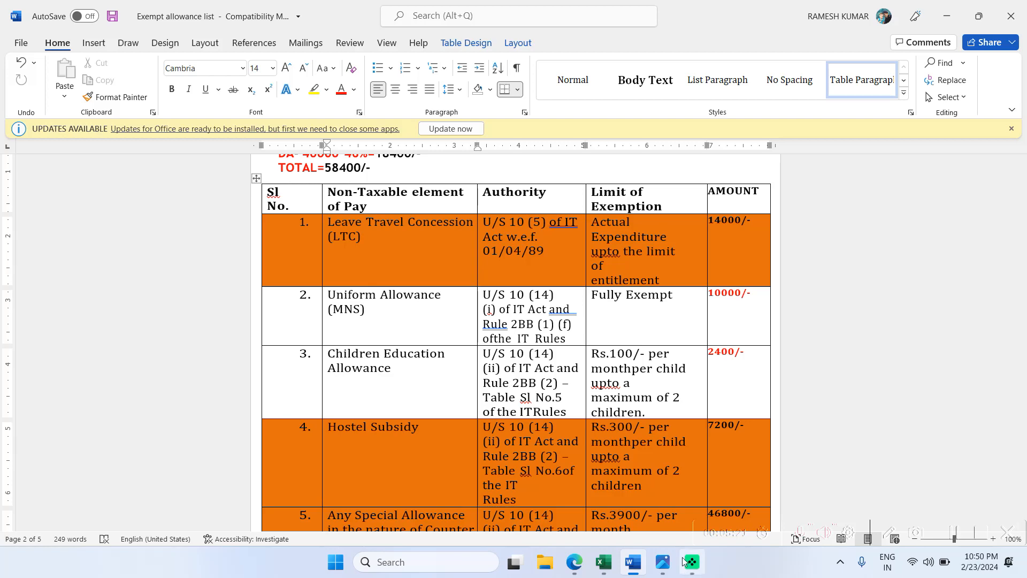
Switch to the ITR 1 workbook in Excel and compare the section 17(1) salary with the gross salary in the ITR-1 image.
{"action": "left_click", "coordinate": [603, 562]}
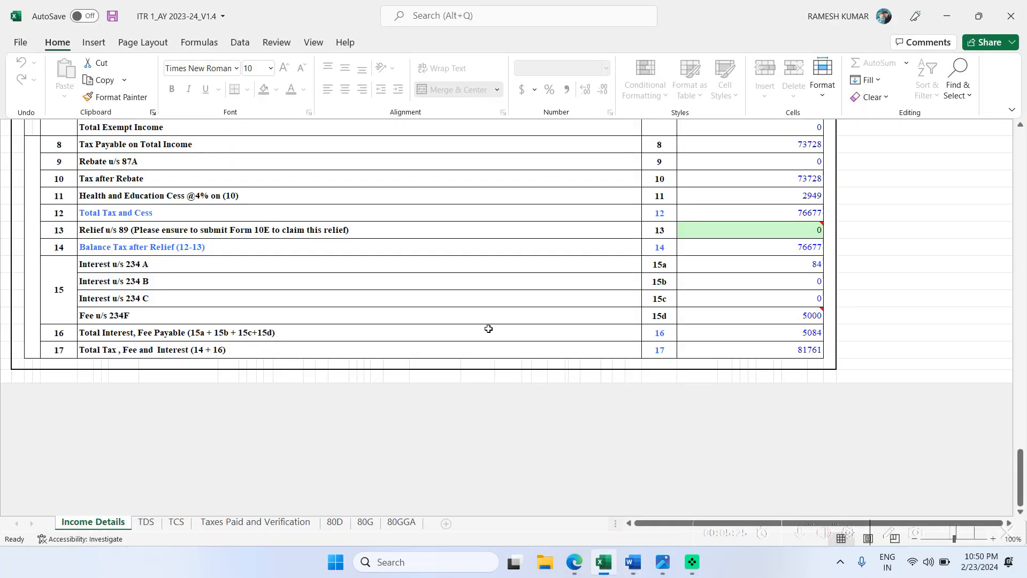
{"action": "scroll", "coordinate": [484, 315], "scroll_direction": "up", "scroll_amount": 15}
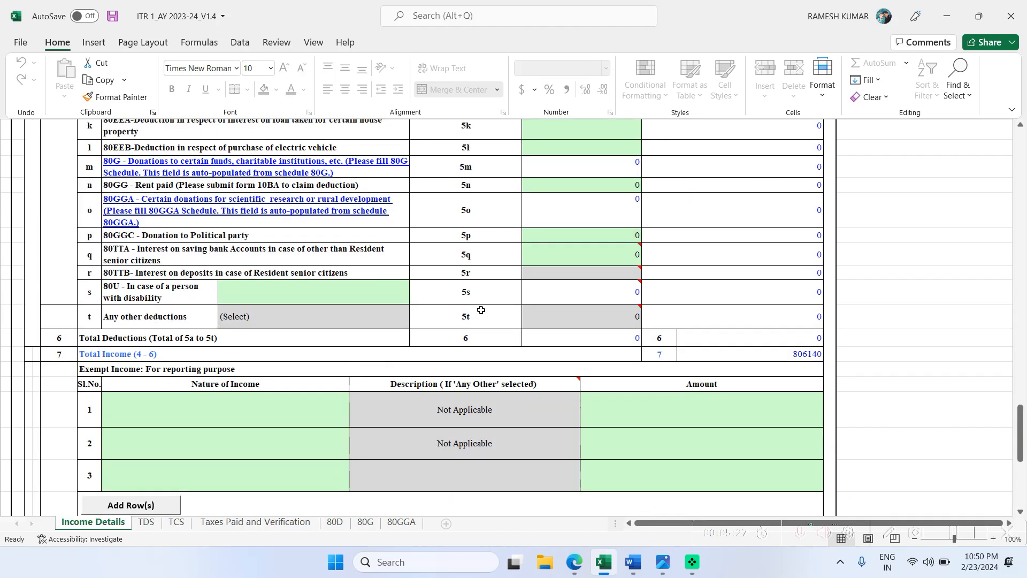
{"action": "scroll", "coordinate": [481, 310], "scroll_direction": "up", "scroll_amount": 15}
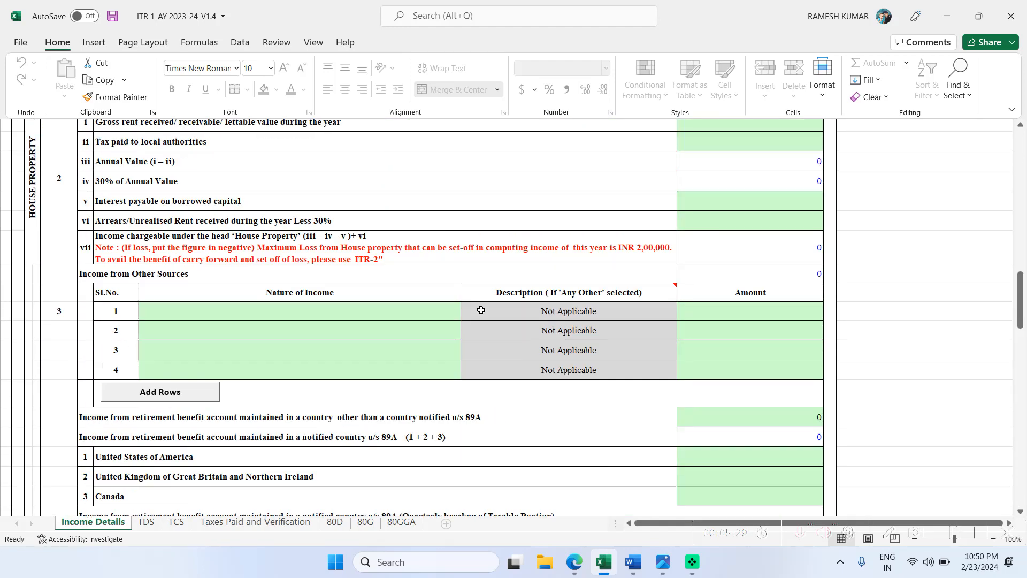
{"action": "scroll", "coordinate": [475, 304], "scroll_direction": "up", "scroll_amount": 15}
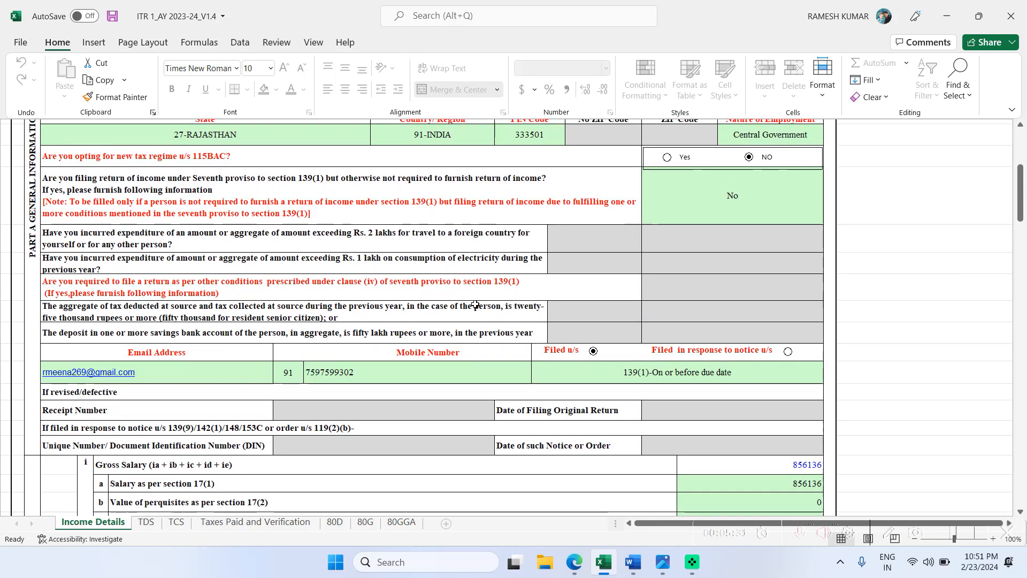
{"action": "scroll", "coordinate": [625, 327], "scroll_direction": "down", "scroll_amount": 10}
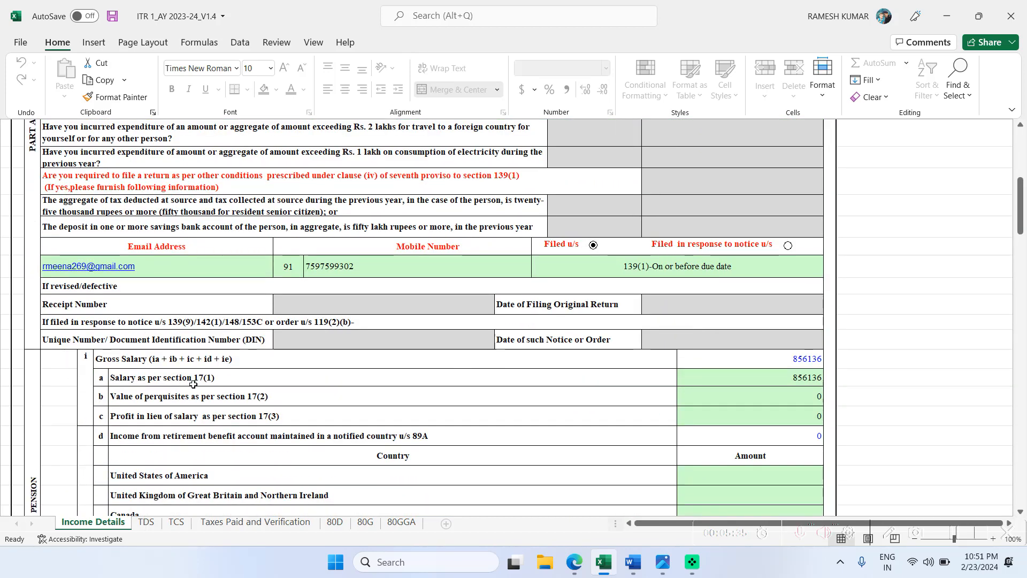
{"action": "left_click", "coordinate": [792, 383]}
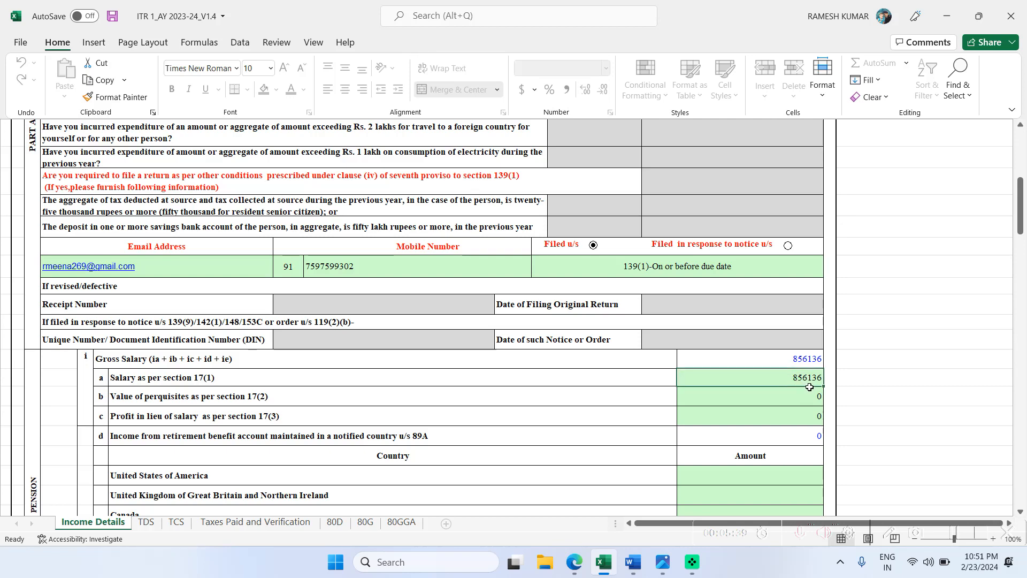
{"action": "left_click", "coordinate": [663, 562]}
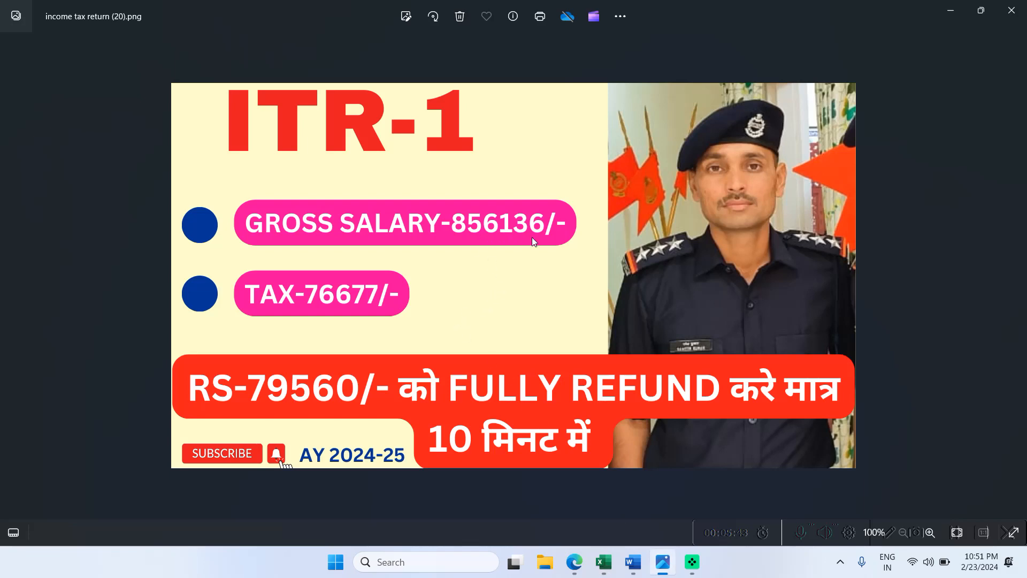
{"action": "left_click", "coordinate": [605, 563]}
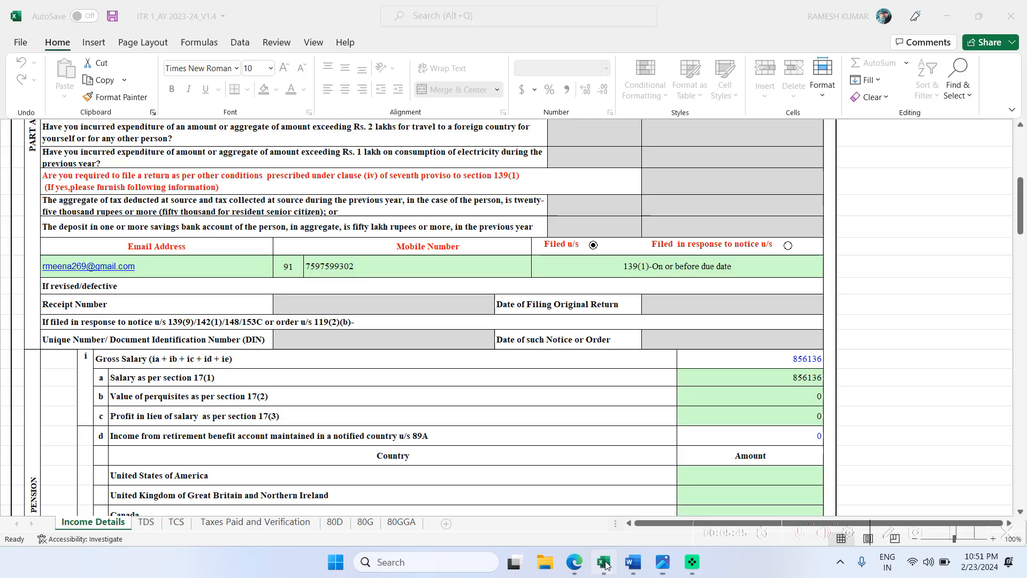
Check the Uniform Allowance in the Word list and enter 10000 as the Sec 10(14)(i) exempt allowance amount in the Excel form.
{"action": "scroll", "coordinate": [744, 369], "scroll_direction": "down", "scroll_amount": 5}
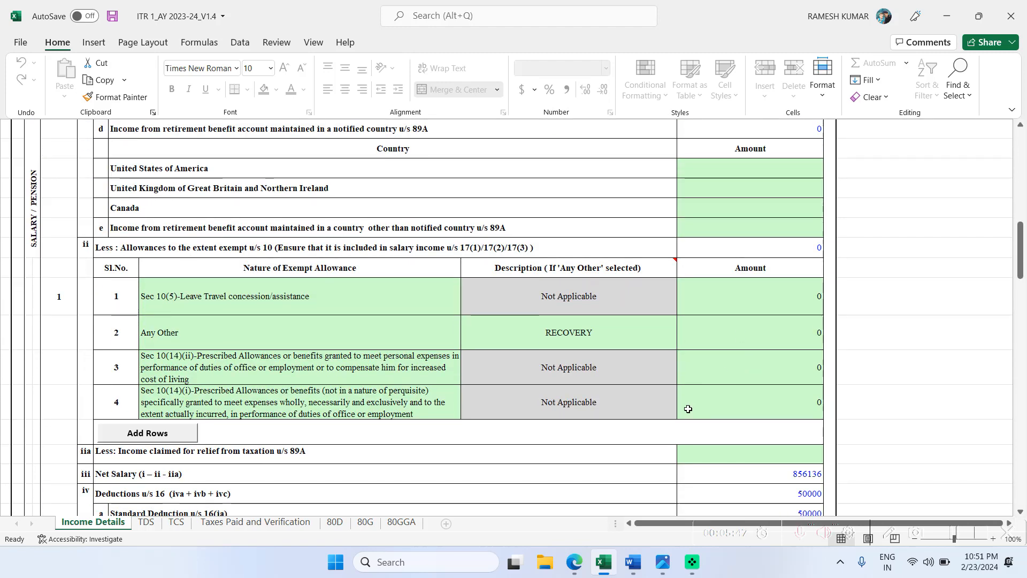
{"action": "scroll", "coordinate": [572, 306], "scroll_direction": "down", "scroll_amount": 3}
{"action": "scroll", "coordinate": [315, 267], "scroll_direction": "up", "scroll_amount": 2}
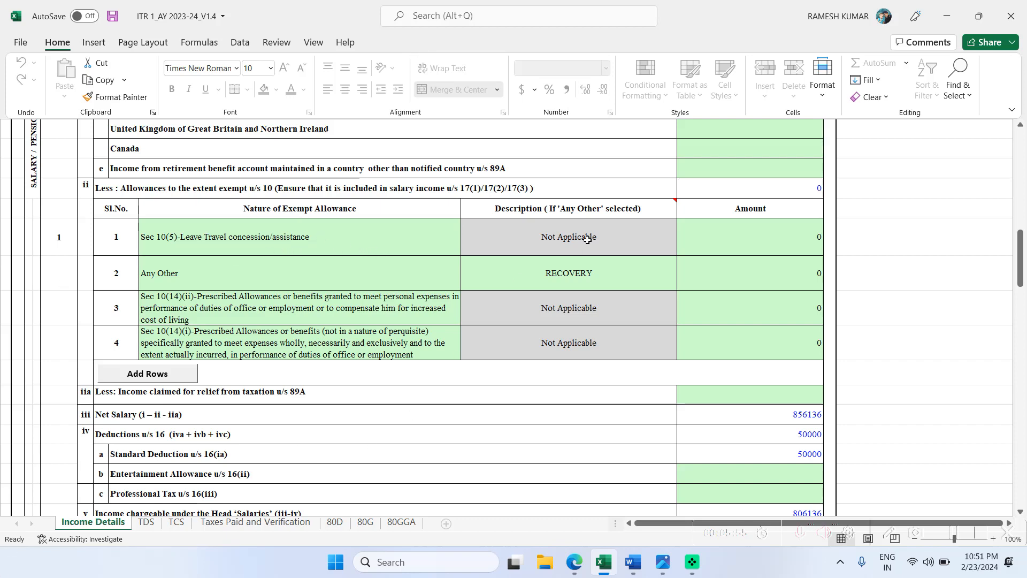
{"action": "left_click", "coordinate": [640, 566]}
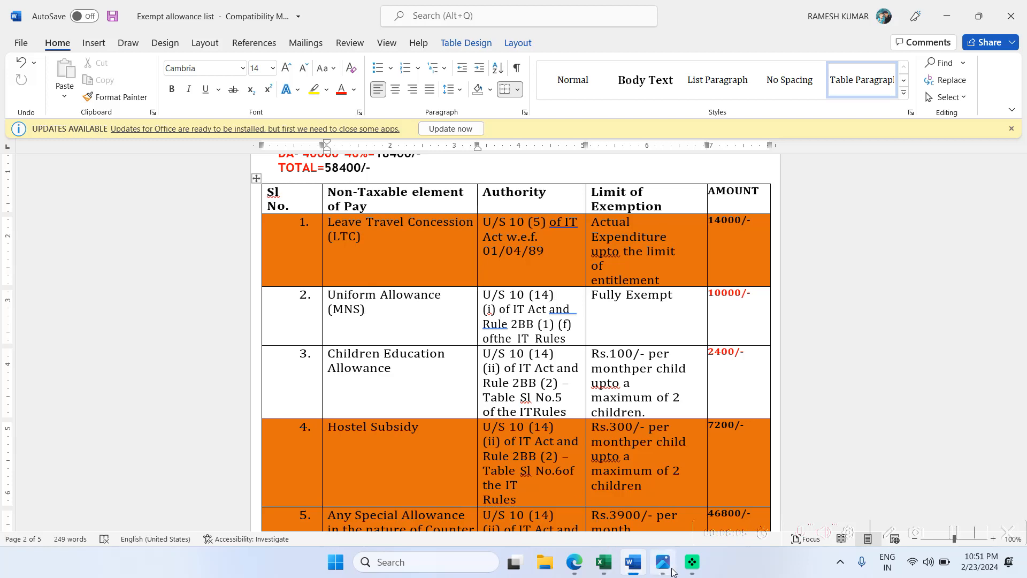
{"action": "left_click", "coordinate": [604, 562]}
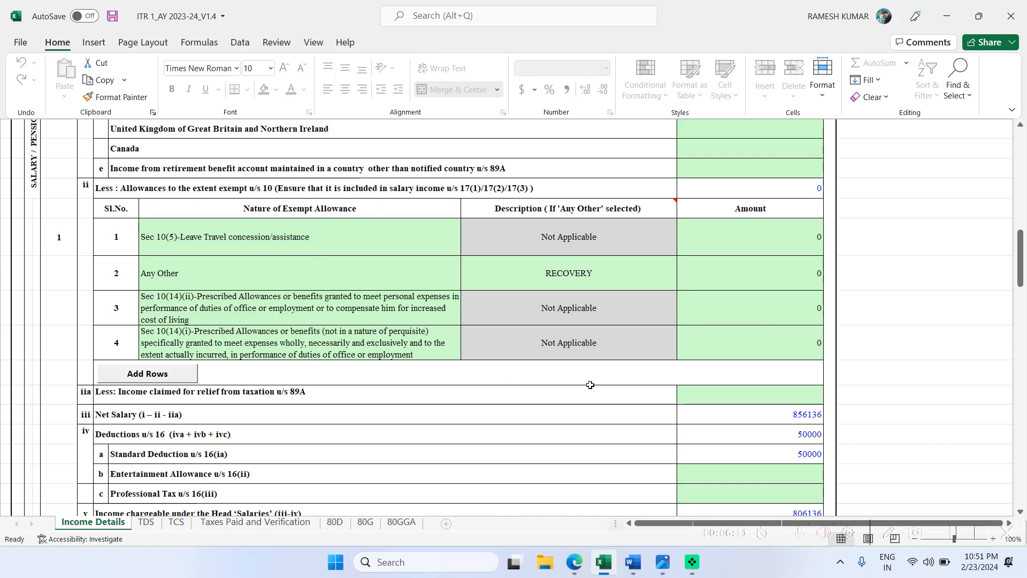
{"action": "left_click", "coordinate": [780, 347]}
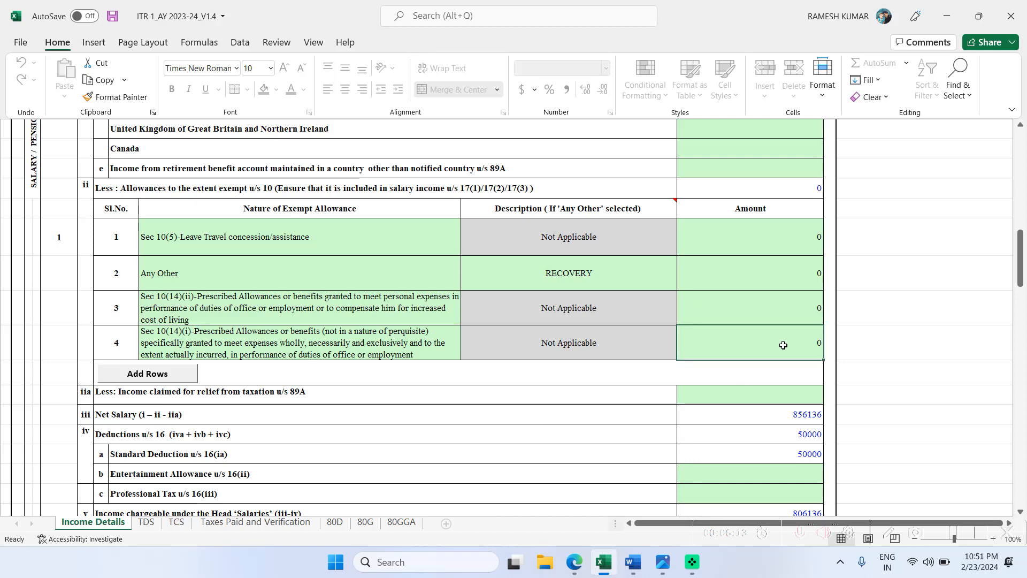
{"action": "type", "text": "10000"}
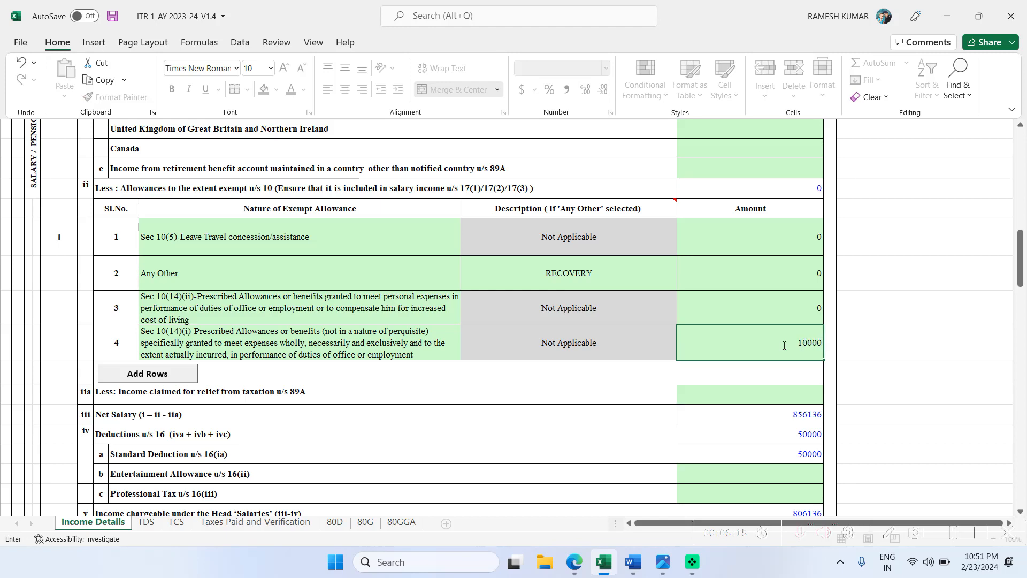
{"action": "key", "text": "Return"}
Look up the Children Education Allowance in Word and enter 2400 as the Sec 10(14)(ii) exempt allowance amount in Excel.
{"action": "left_click", "coordinate": [633, 562]}
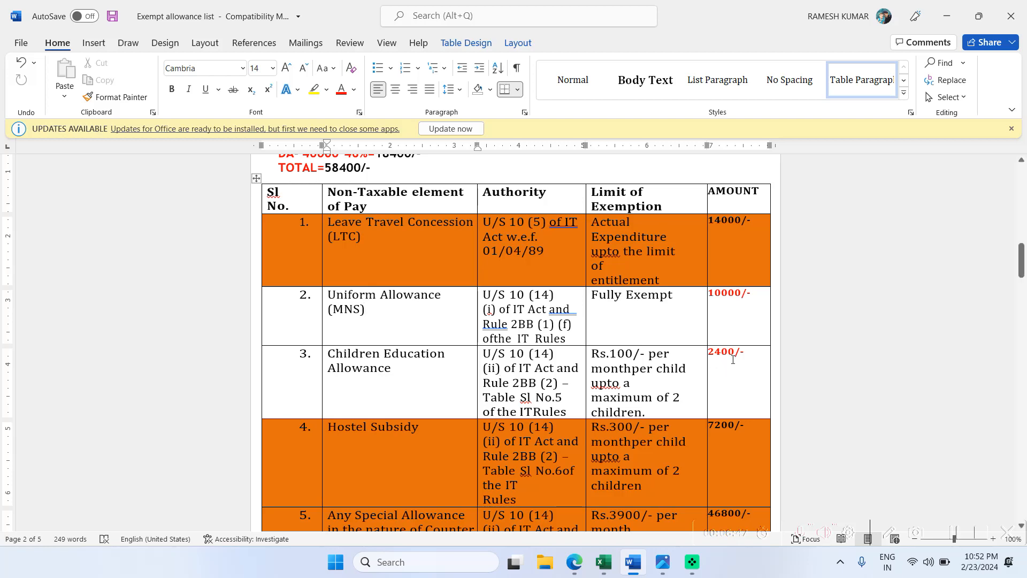
{"action": "left_click", "coordinate": [604, 562]}
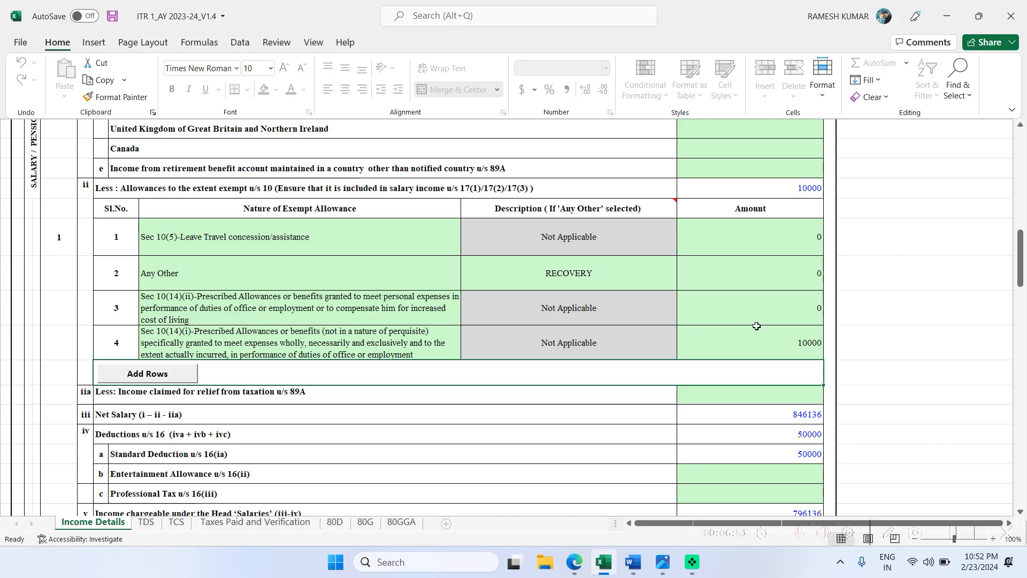
{"action": "left_click", "coordinate": [792, 310]}
{"action": "type", "text": "2400"}
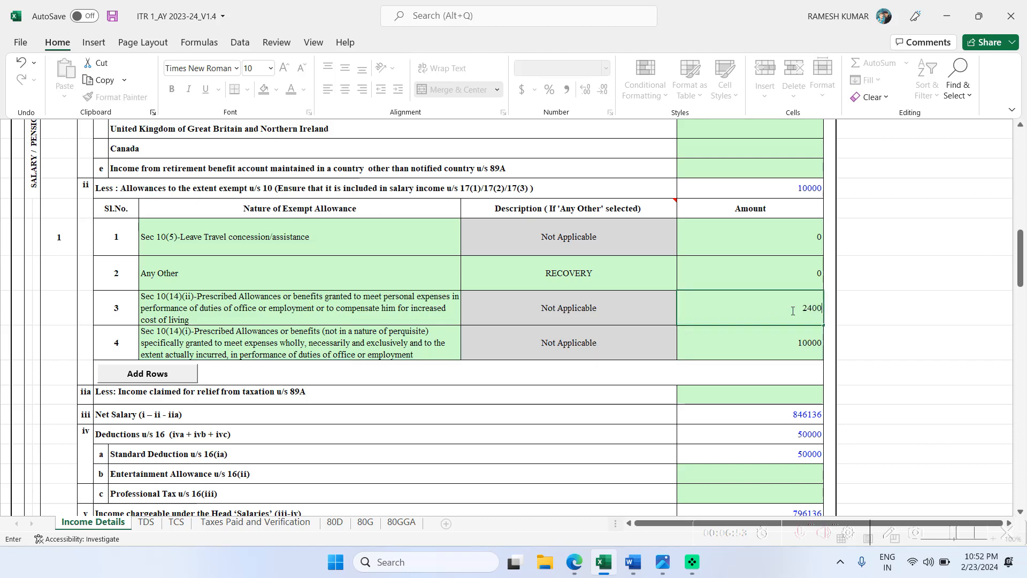
{"action": "left_click", "coordinate": [617, 374]}
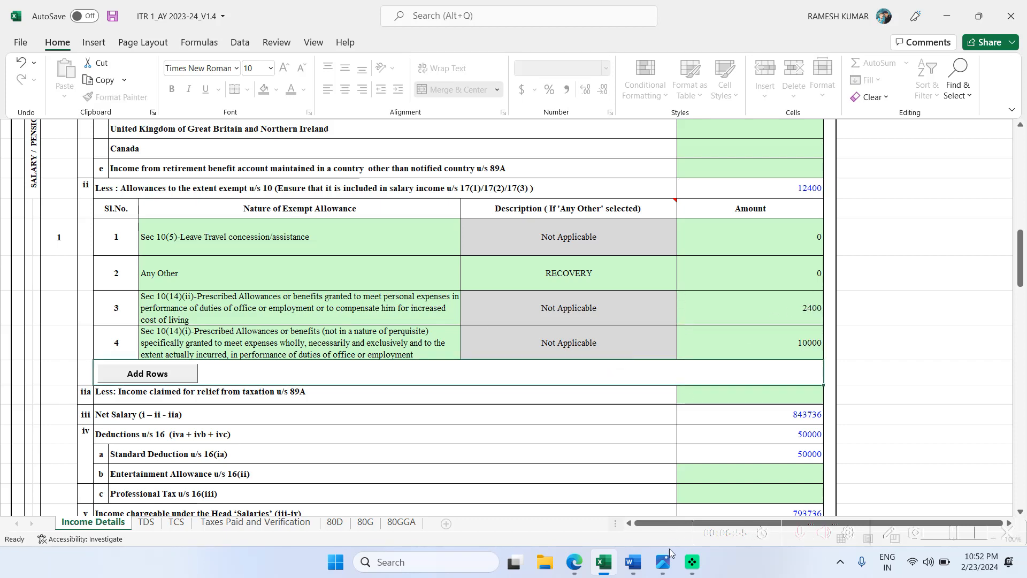
Check the Highly Active Field Area Allowance in the Word list and set the Sec 10(14)(ii) exempt allowance amount to 52800 in Excel.
{"action": "left_click", "coordinate": [633, 562]}
{"action": "scroll", "coordinate": [413, 396], "scroll_direction": "down", "scroll_amount": 5}
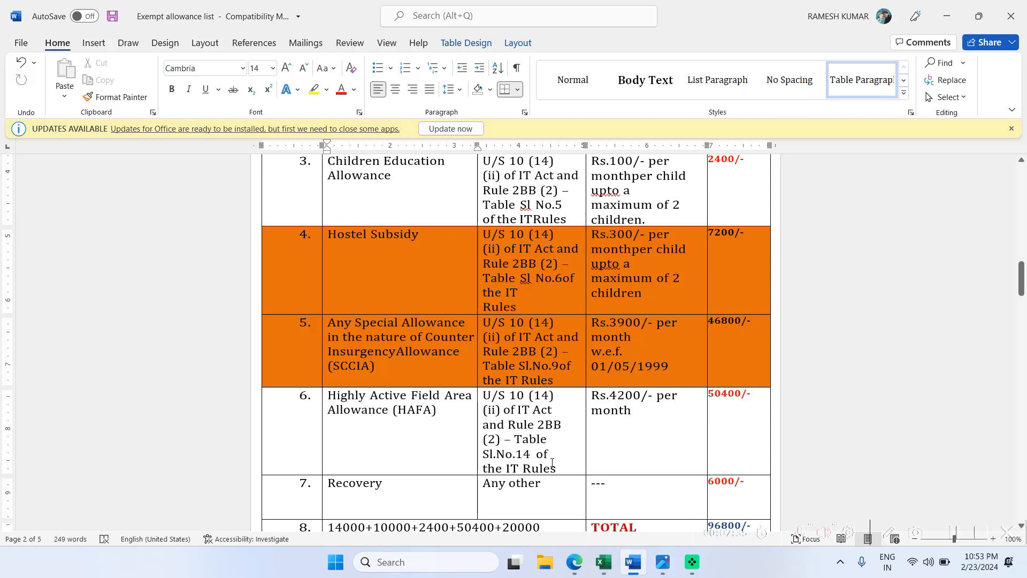
{"action": "left_click", "coordinate": [605, 568]}
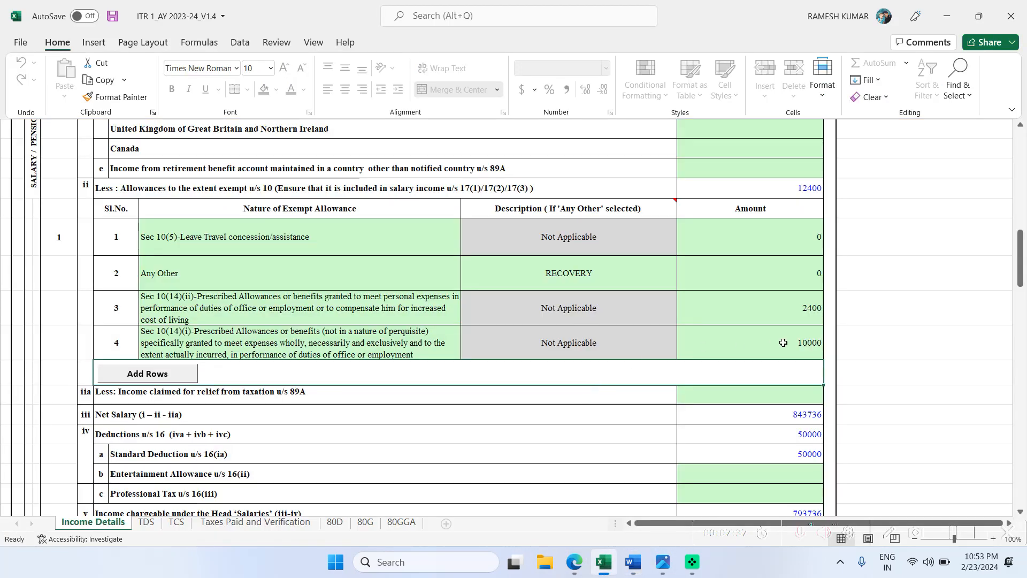
{"action": "double_click", "coordinate": [805, 308]}
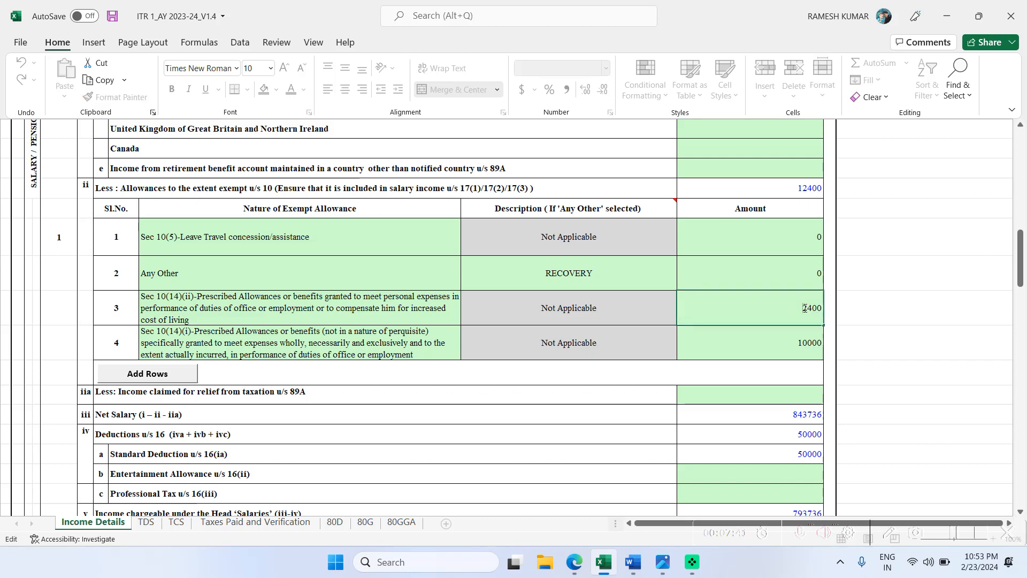
{"action": "left_click_drag", "start_coordinate": [804, 308], "coordinate": [827, 310]}
{"action": "type", "text": "52800"}
{"action": "left_click", "coordinate": [710, 373]}
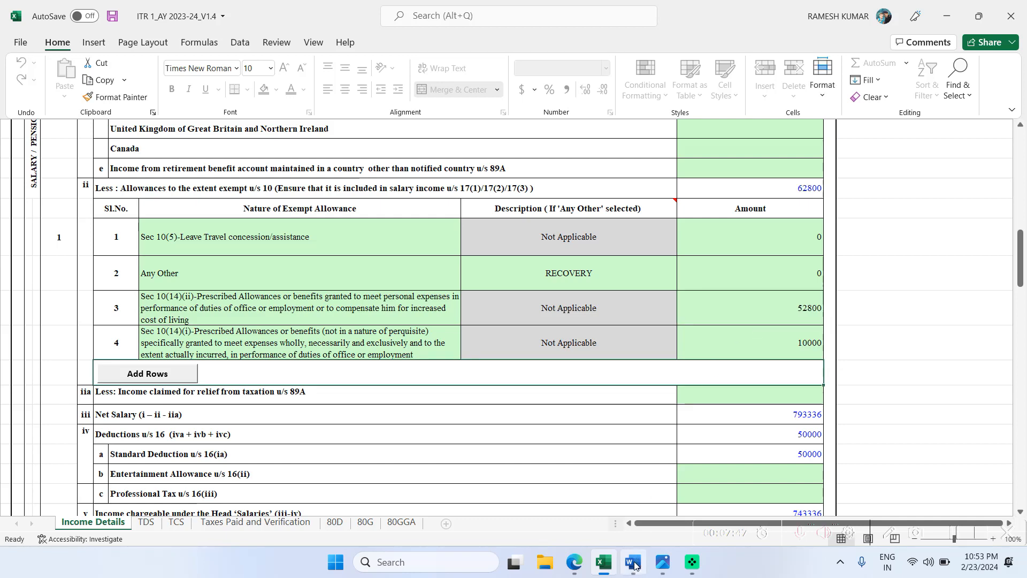
Look up the Recovery entry in Word, then set the second exempt allowance in Excel to Any Other with the description RECOVERY.
{"action": "left_click", "coordinate": [634, 562]}
{"action": "scroll", "coordinate": [366, 406], "scroll_direction": "down", "scroll_amount": 5}
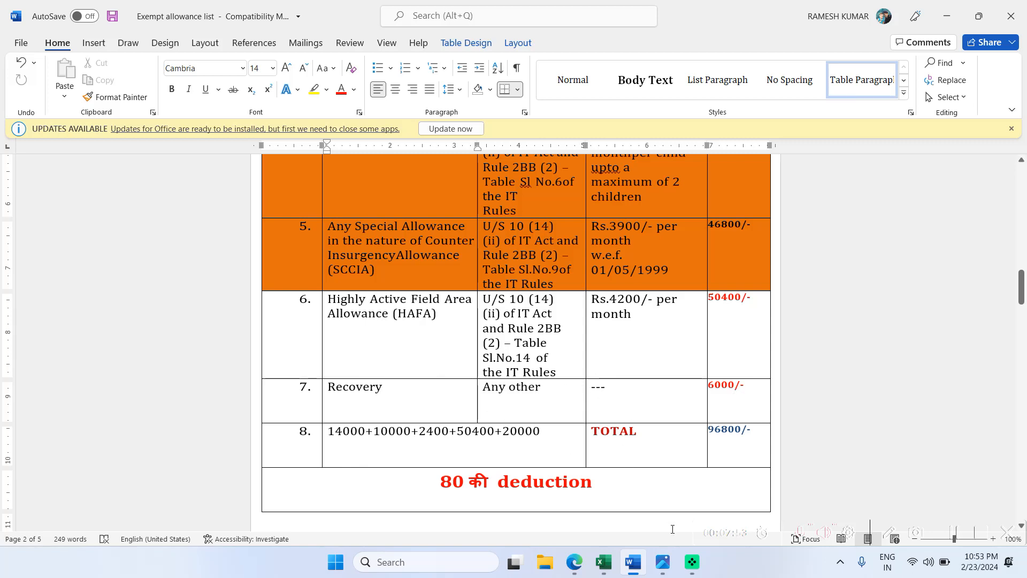
{"action": "left_click", "coordinate": [608, 570]}
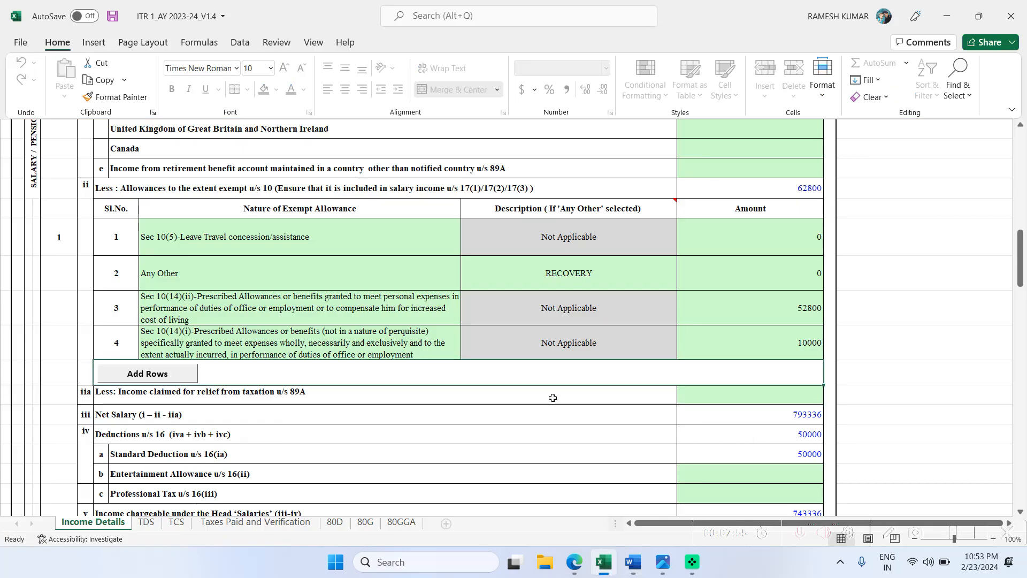
{"action": "left_click", "coordinate": [402, 275]}
{"action": "left_click", "coordinate": [466, 284]}
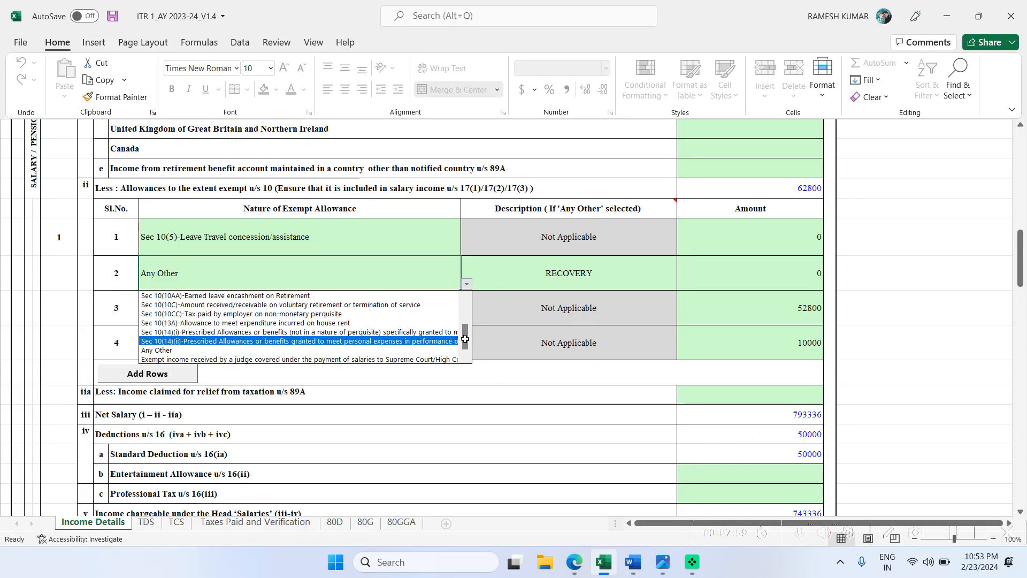
{"action": "left_click", "coordinate": [287, 351]}
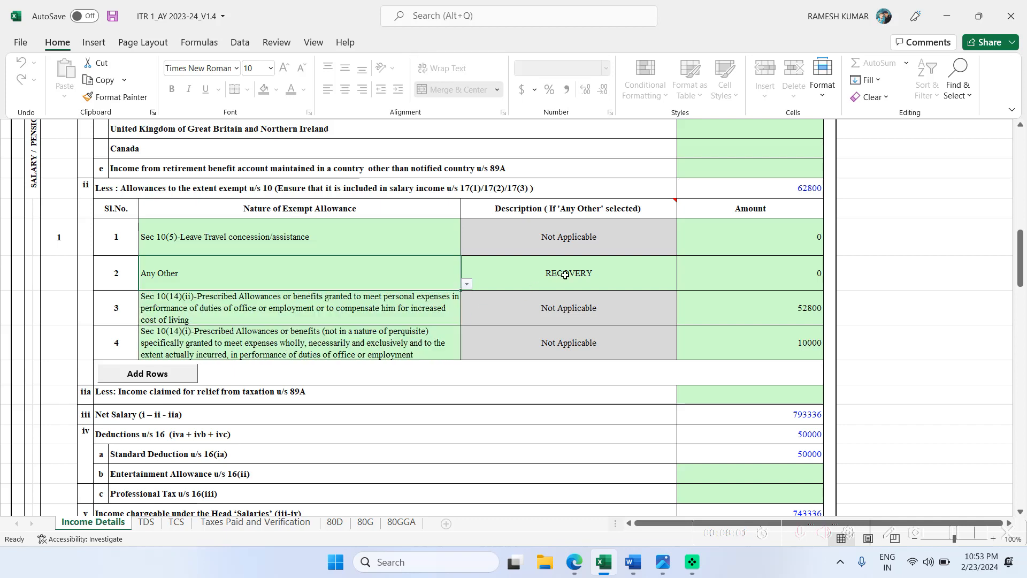
{"action": "left_click", "coordinate": [569, 271]}
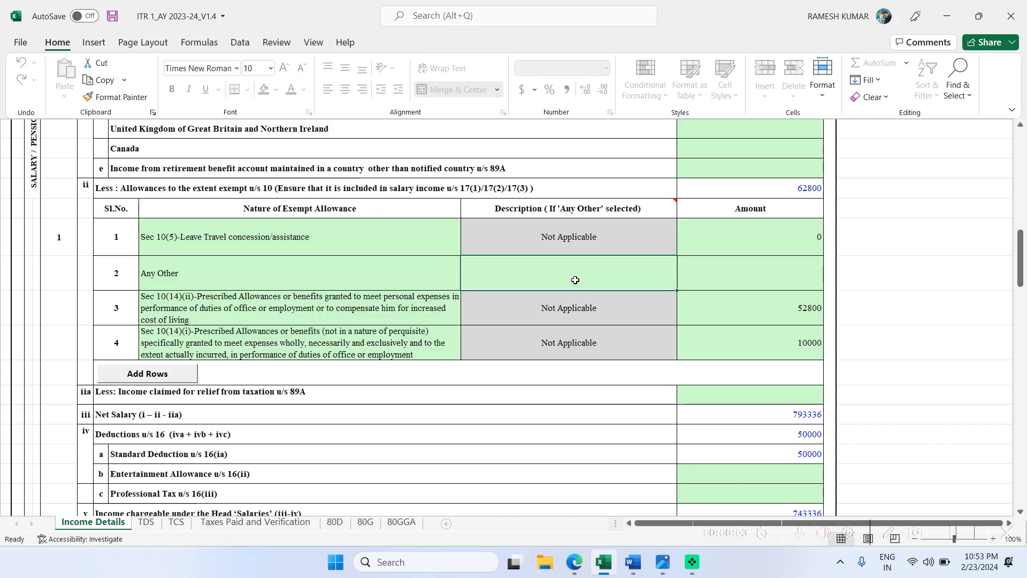
{"action": "type", "text": "RECOVERY"}
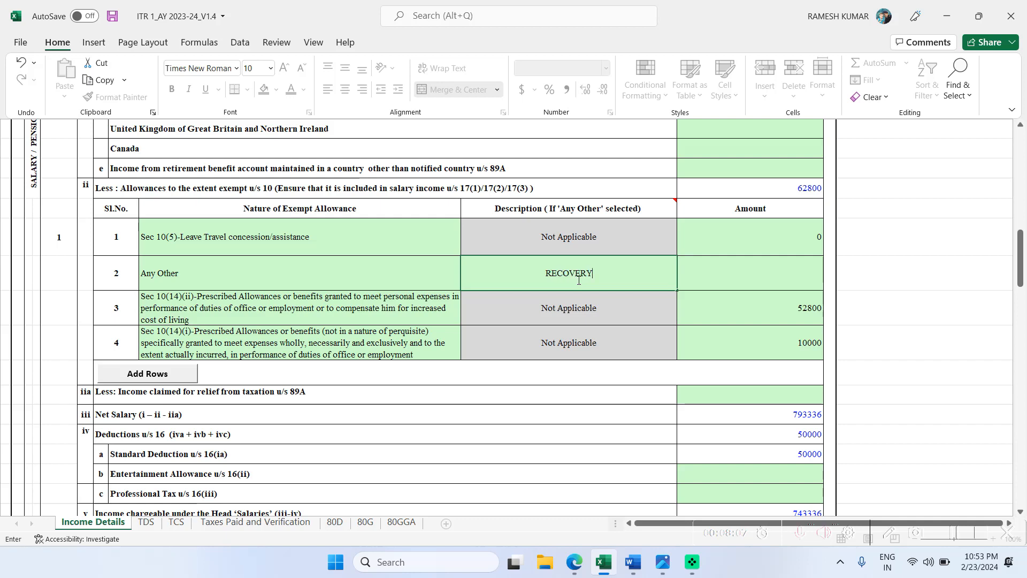
Enter 6000 as the amount of the Any Other exempt allowance for recovery.
{"action": "left_click", "coordinate": [763, 273]}
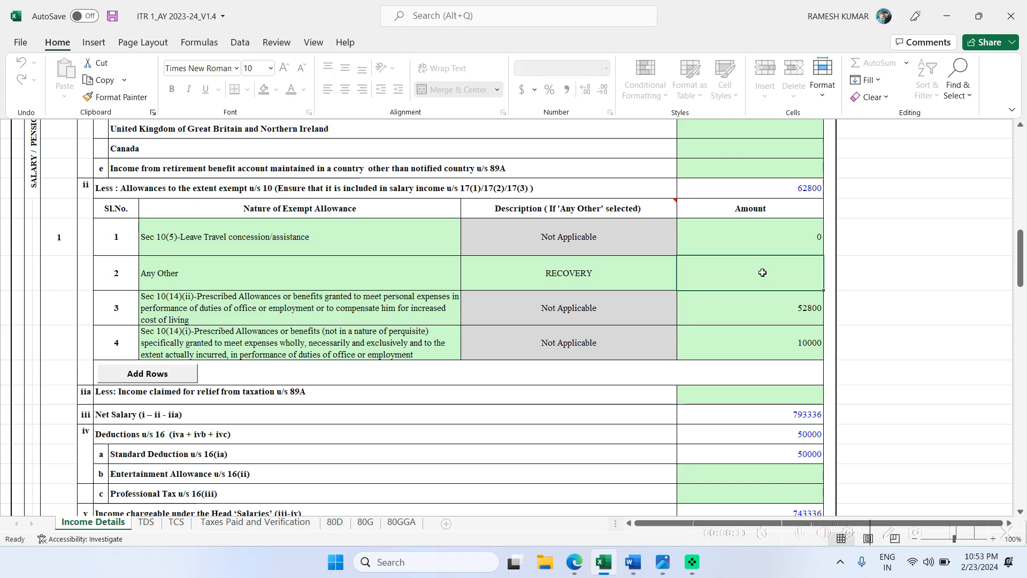
{"action": "type", "text": "6"}
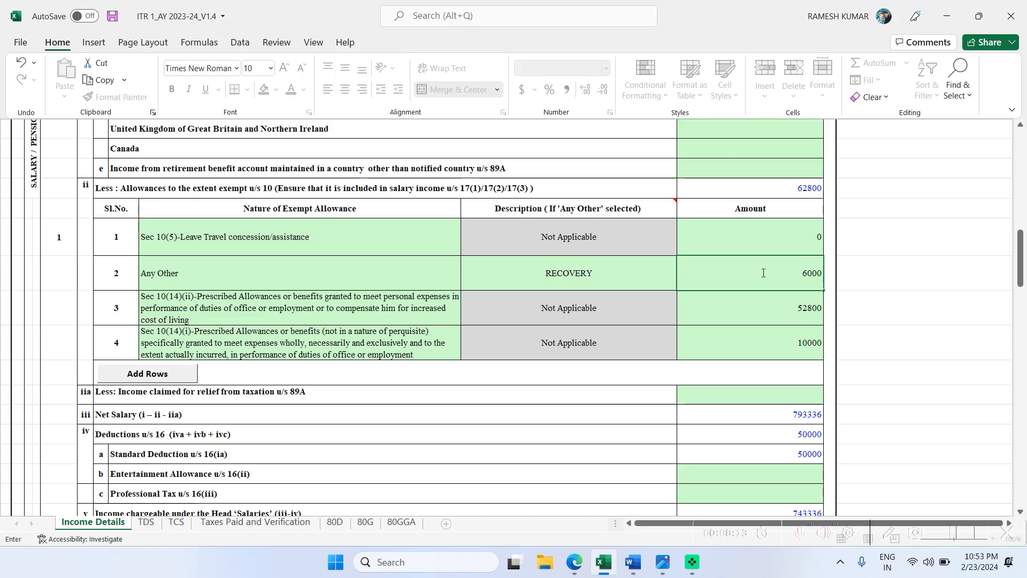
{"action": "type", "text": "000"}
{"action": "left_click", "coordinate": [674, 372]}
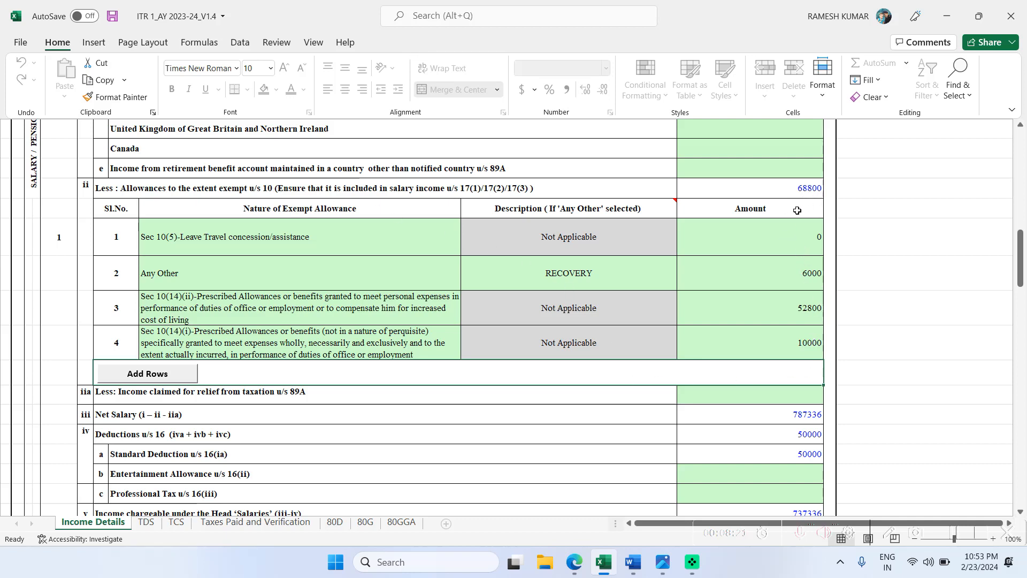
Check the 80C entries in the Word deduction list and enter 135800 as the 80C deduction amount in Part C of the Excel form.
{"action": "scroll", "coordinate": [690, 284], "scroll_direction": "down", "scroll_amount": 8}
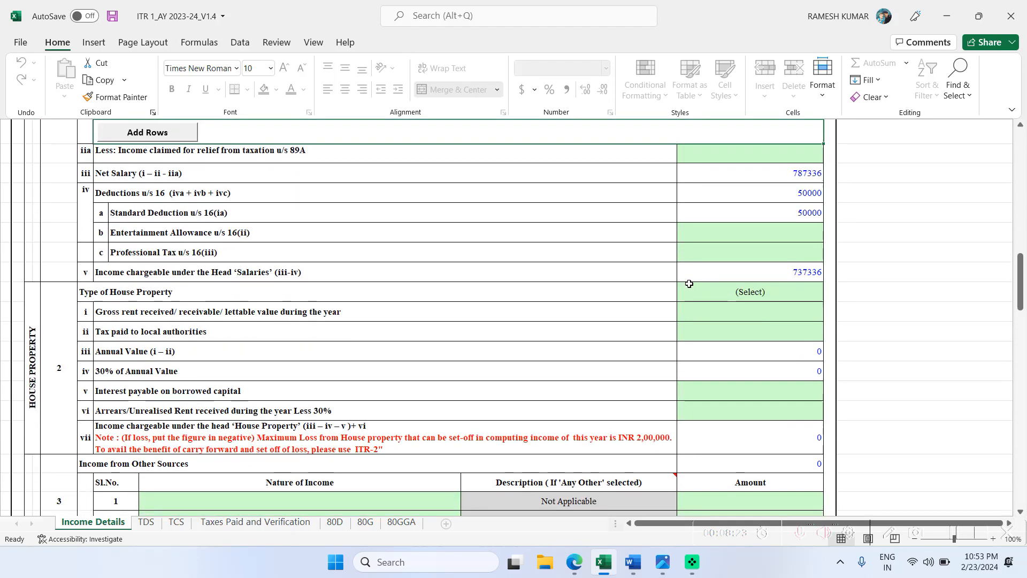
{"action": "scroll", "coordinate": [689, 284], "scroll_direction": "down", "scroll_amount": 5}
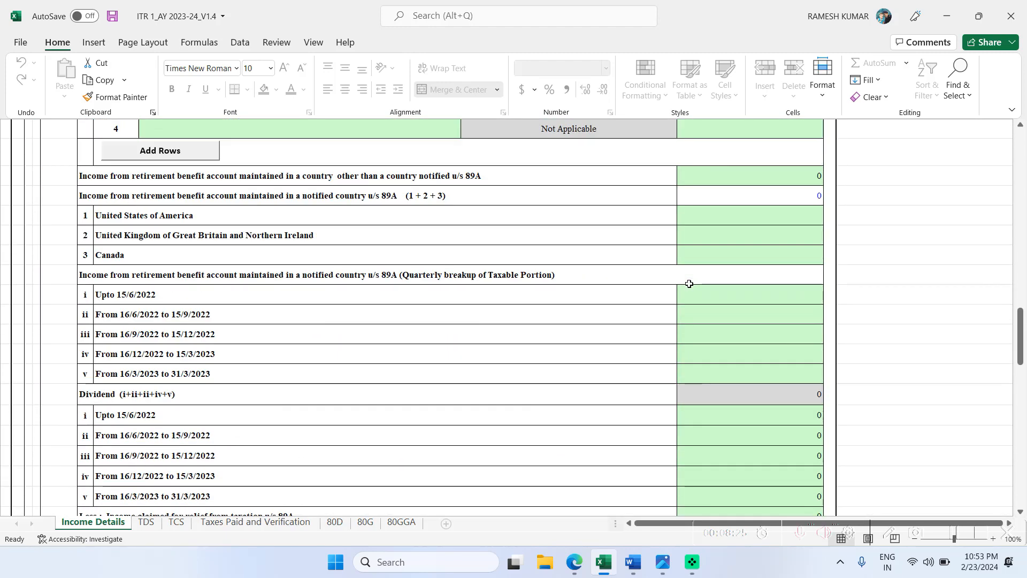
{"action": "scroll", "coordinate": [631, 277], "scroll_direction": "down", "scroll_amount": 5}
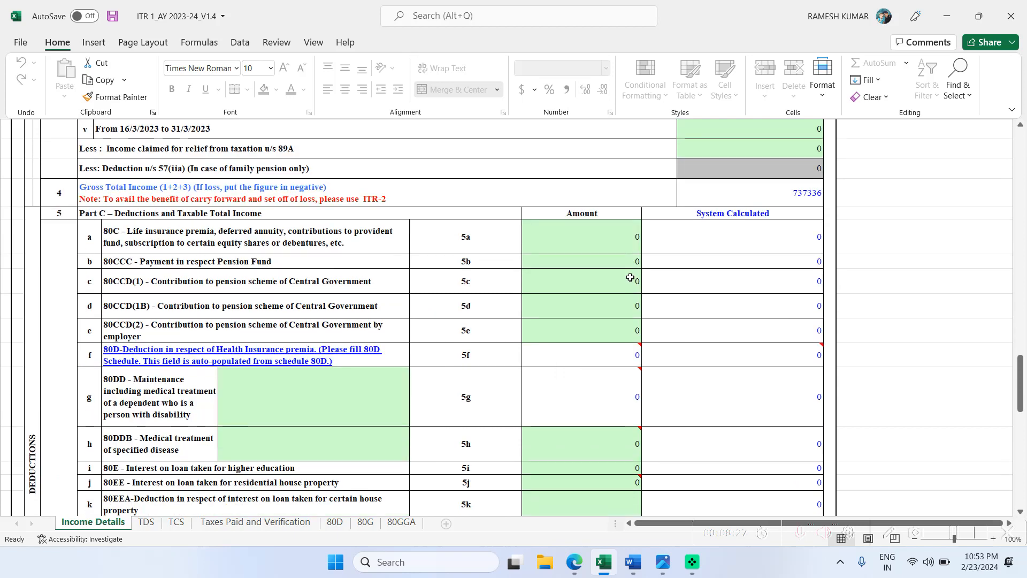
{"action": "left_click", "coordinate": [638, 572]}
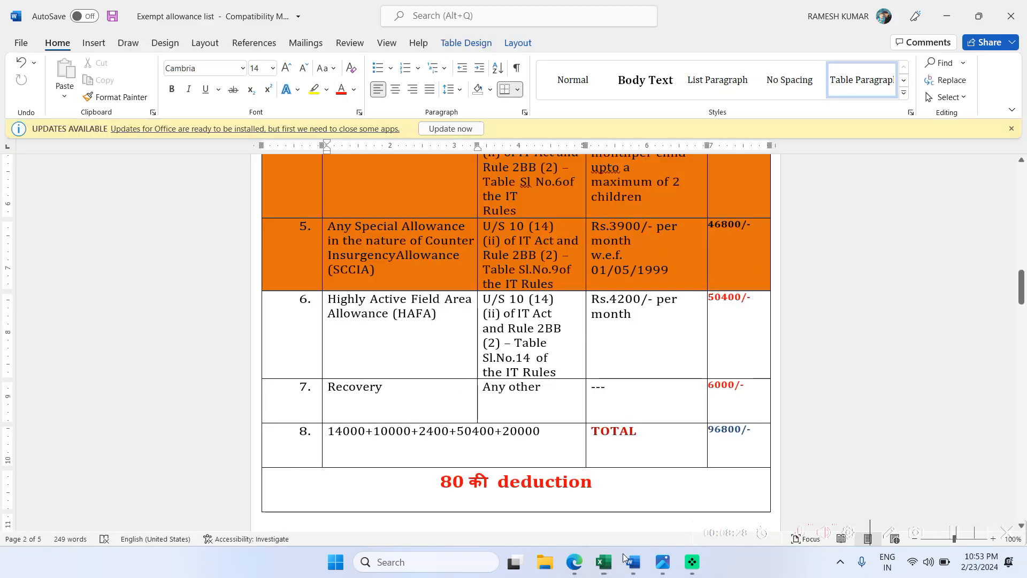
{"action": "scroll", "coordinate": [519, 388], "scroll_direction": "down", "scroll_amount": 3}
{"action": "scroll", "coordinate": [519, 388], "scroll_direction": "down", "scroll_amount": 3}
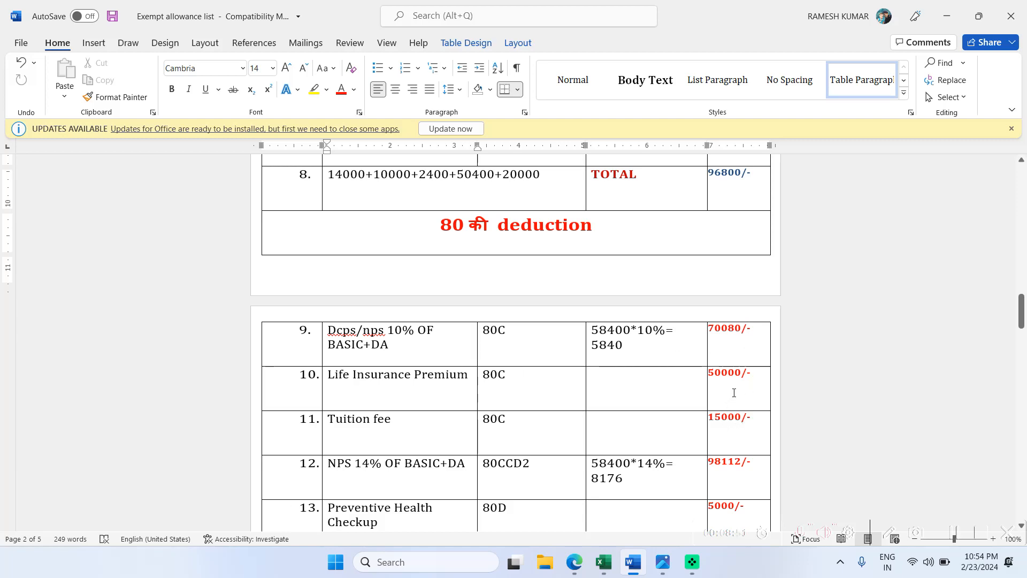
{"action": "left_click", "coordinate": [603, 562]}
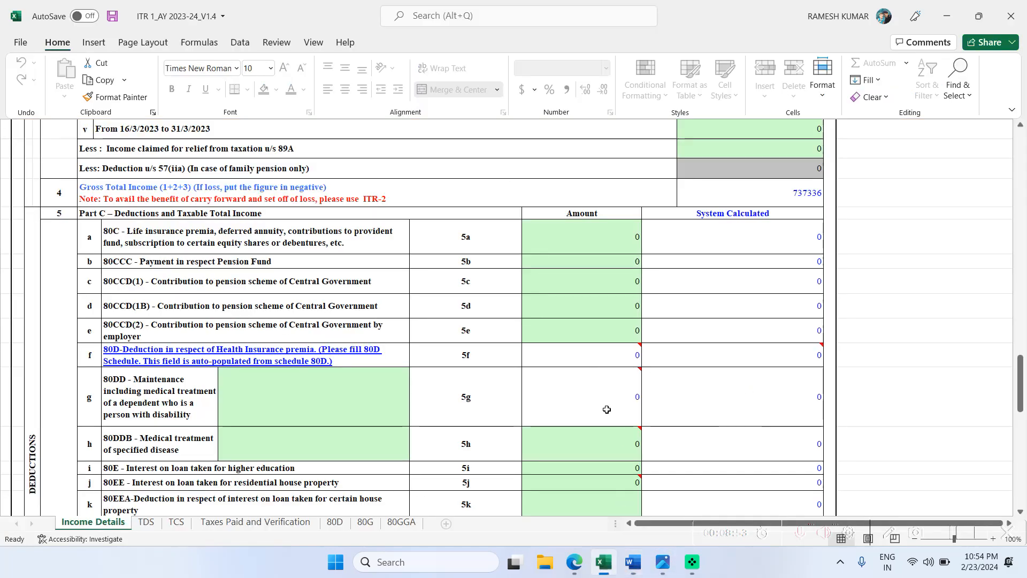
{"action": "left_click", "coordinate": [595, 241]}
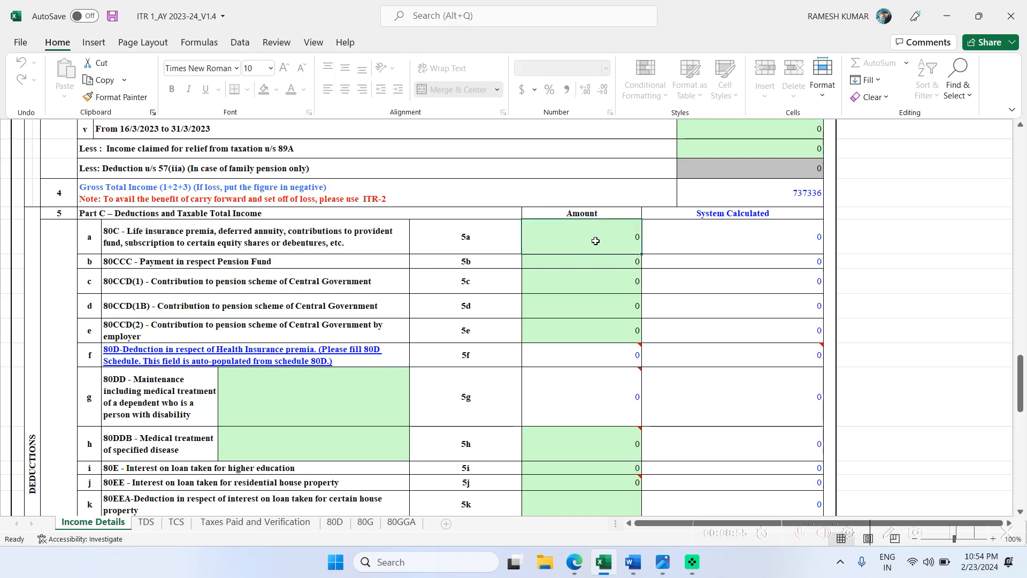
{"action": "type", "text": "135800"}
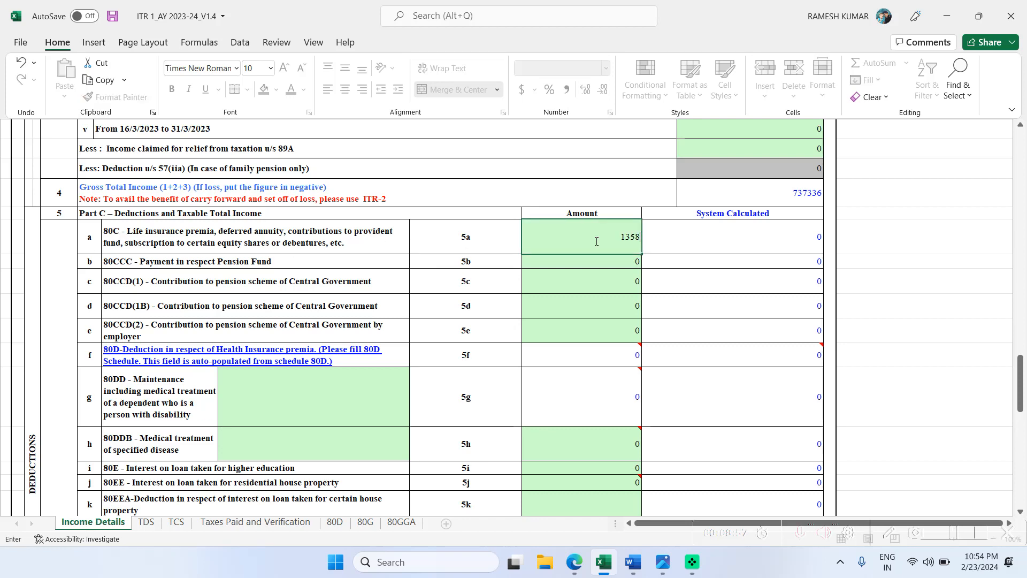
{"action": "left_click", "coordinate": [673, 277]}
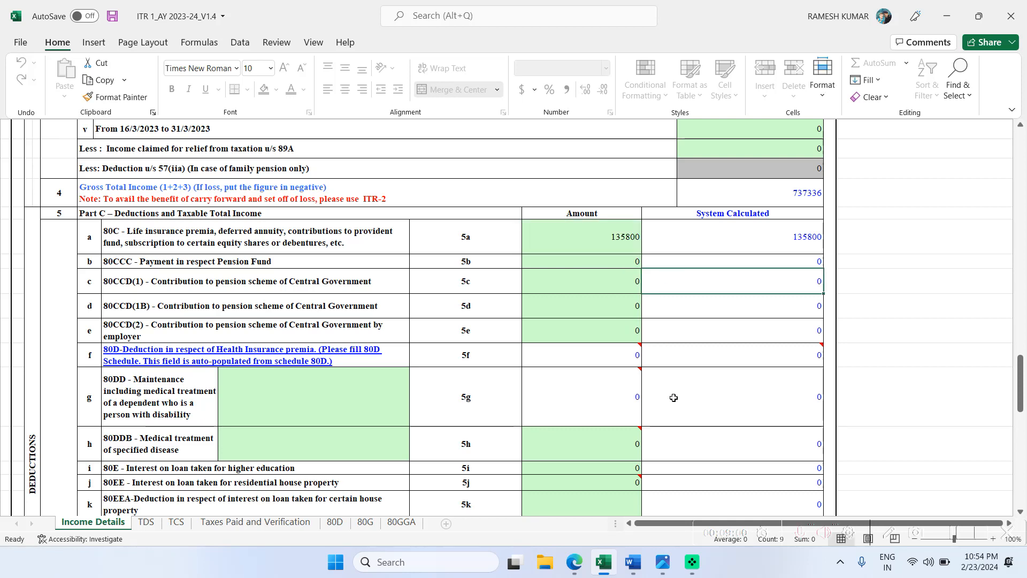
Look up NPS 14% of basic and DA in Word and enter 98112 as the 80CCD(2) employer contribution in Excel.
{"action": "left_click", "coordinate": [633, 562]}
{"action": "scroll", "coordinate": [577, 400], "scroll_direction": "down", "scroll_amount": 2}
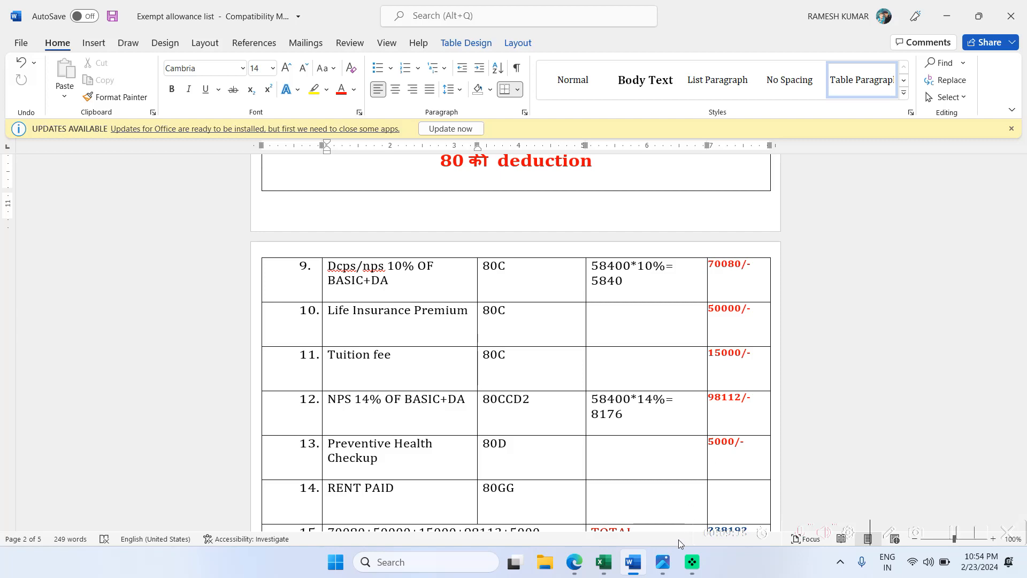
{"action": "left_click", "coordinate": [603, 562]}
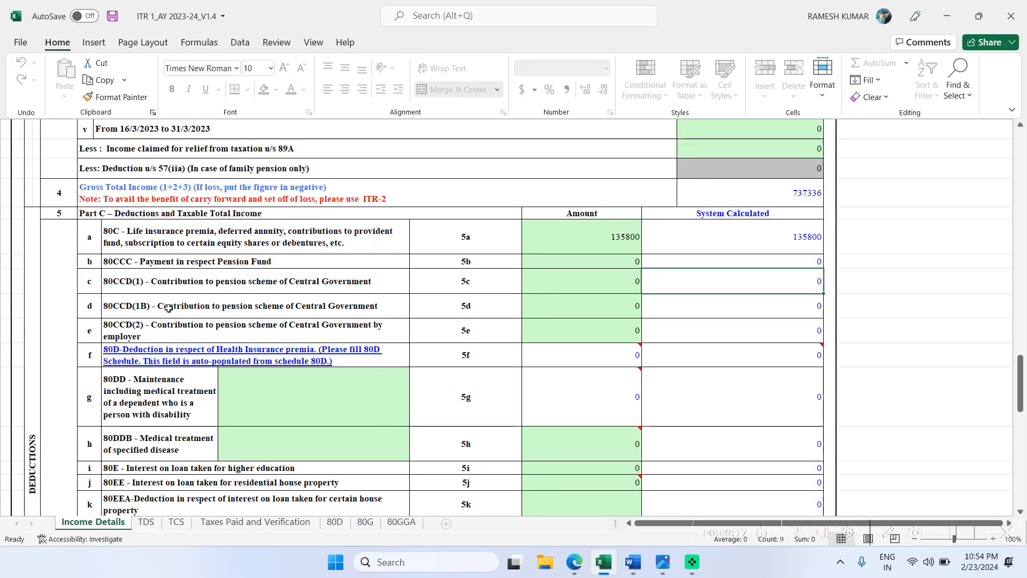
{"action": "left_click", "coordinate": [616, 332]}
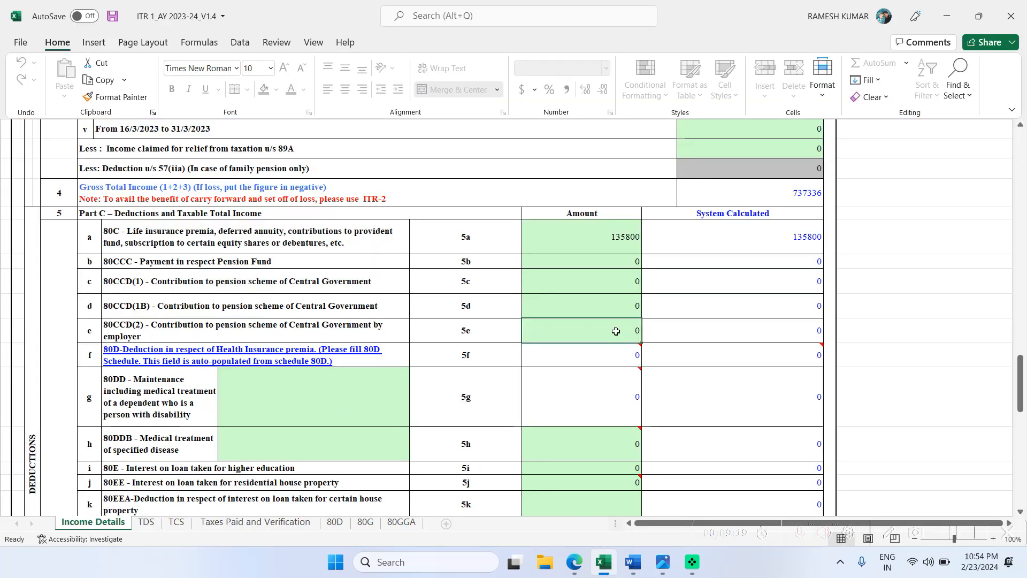
{"action": "type", "text": "98112"}
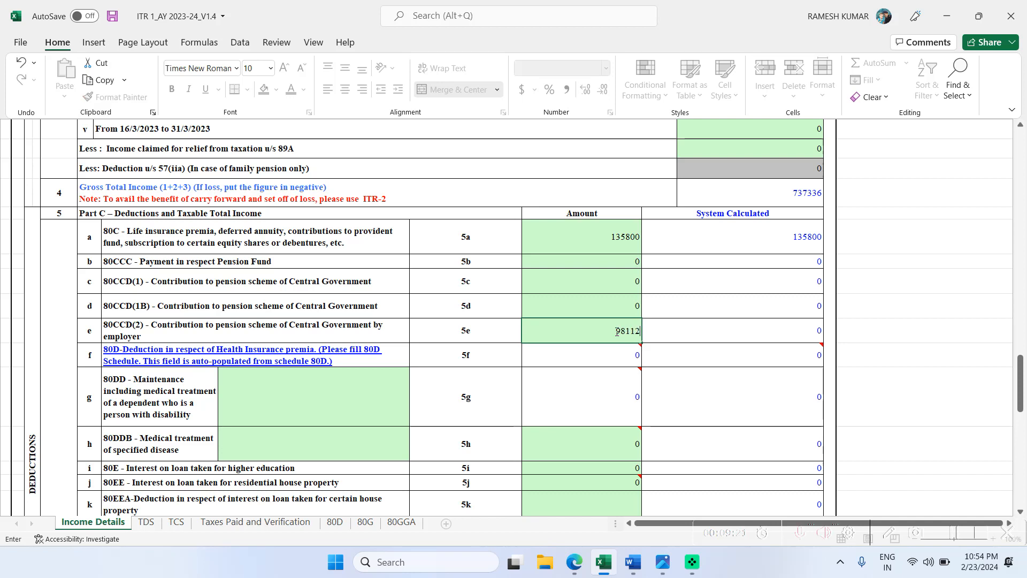
{"action": "left_click", "coordinate": [699, 396]}
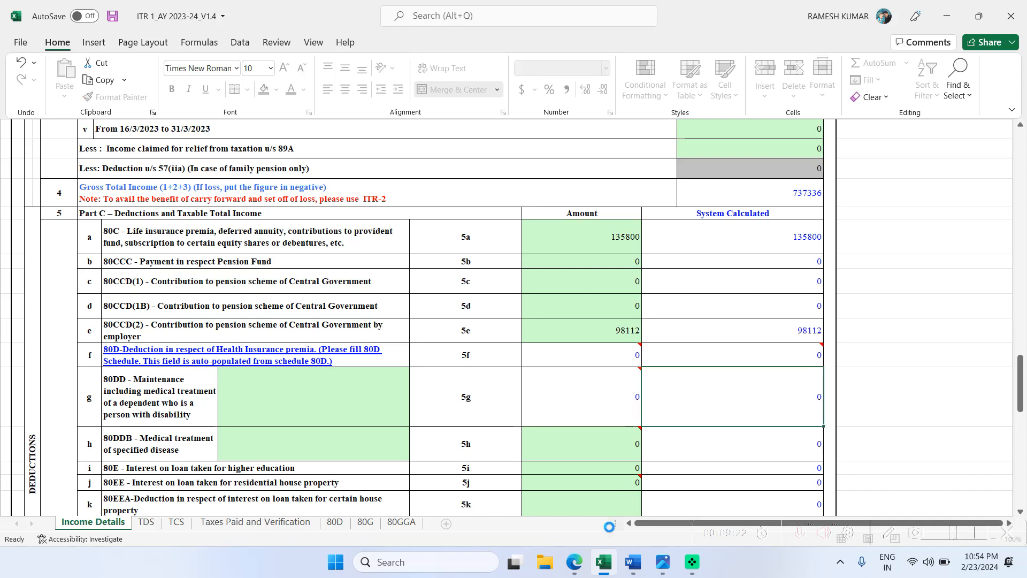
Check the Preventive Health Checkup in Word, enter 5000 for it under Self & Family in Excel's 80D schedule, and return to Income Details.
{"action": "left_click", "coordinate": [633, 562]}
{"action": "scroll", "coordinate": [682, 410], "scroll_direction": "down", "scroll_amount": 3}
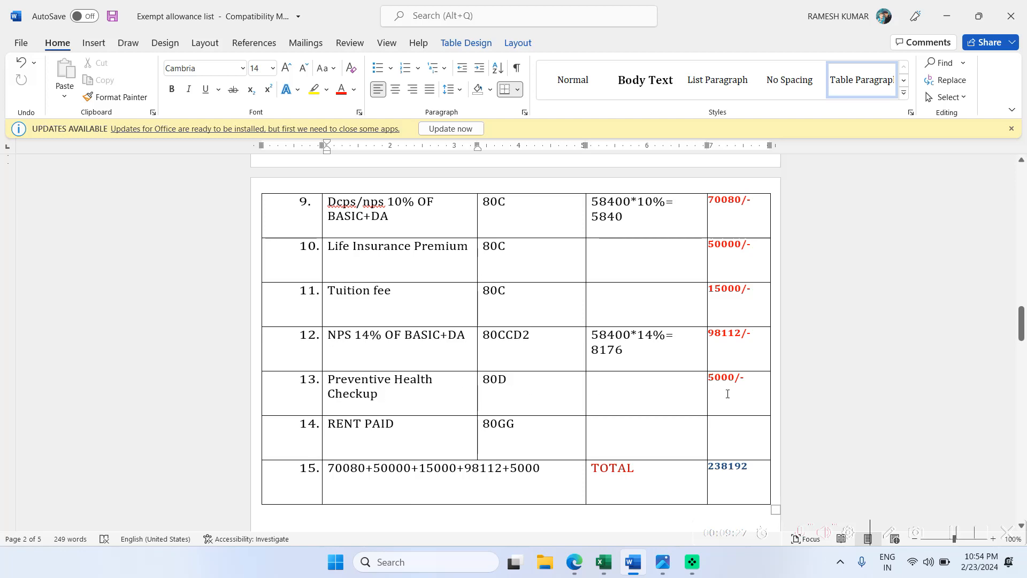
{"action": "left_click", "coordinate": [603, 563]}
{"action": "scroll", "coordinate": [514, 334], "scroll_direction": "down", "scroll_amount": 5}
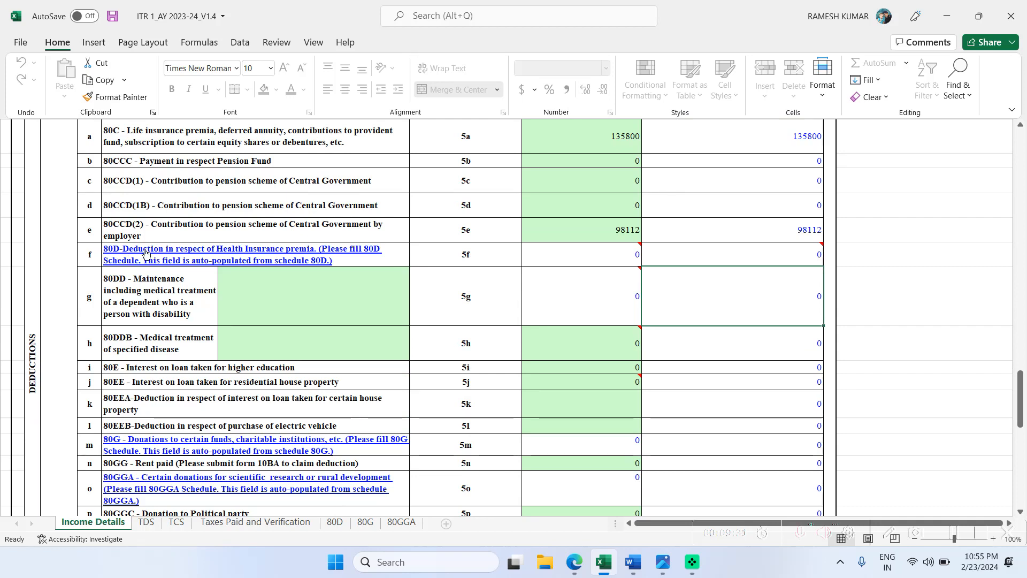
{"action": "left_click", "coordinate": [145, 251]}
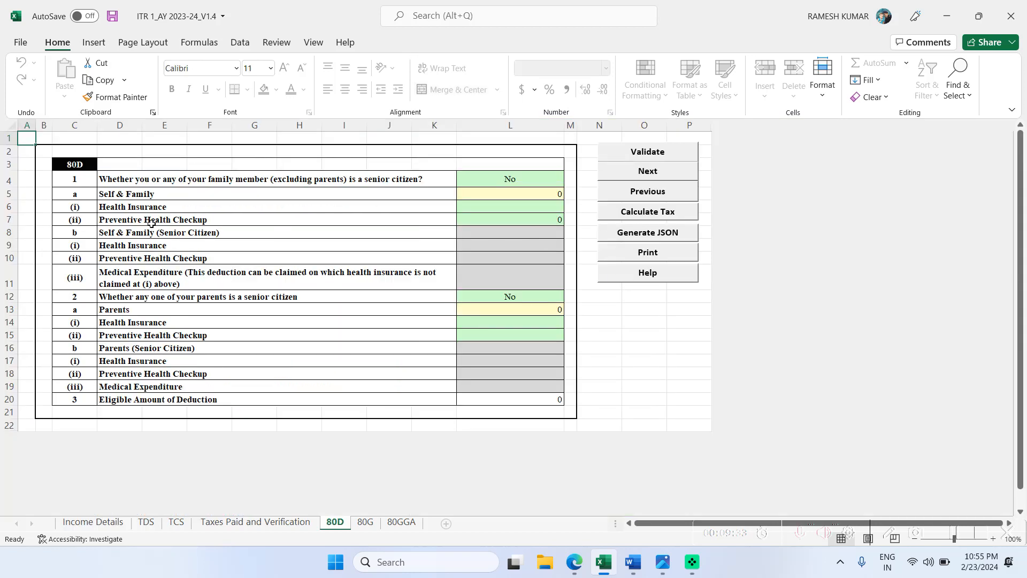
{"action": "left_click", "coordinate": [548, 221]}
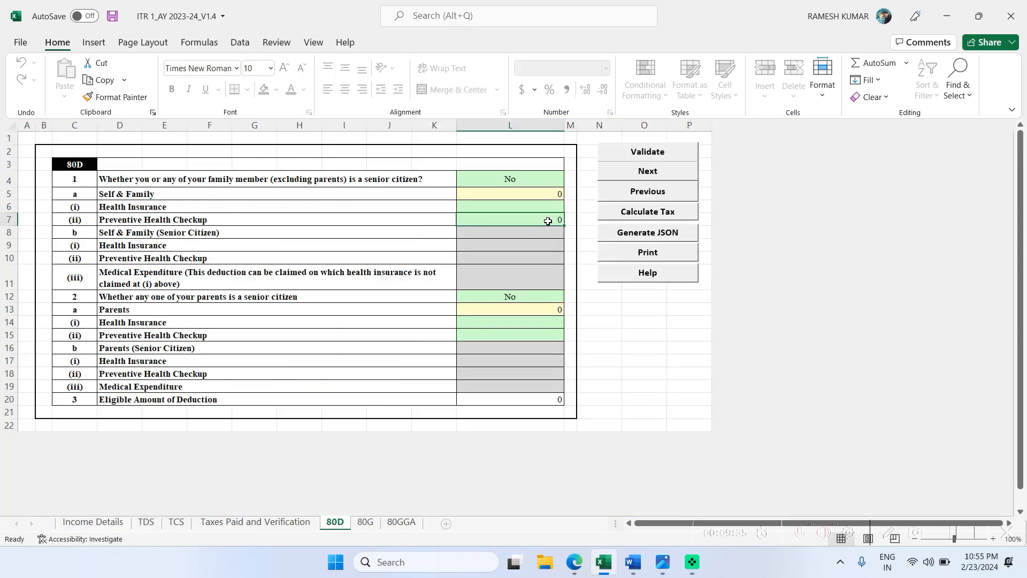
{"action": "type", "text": "5"}
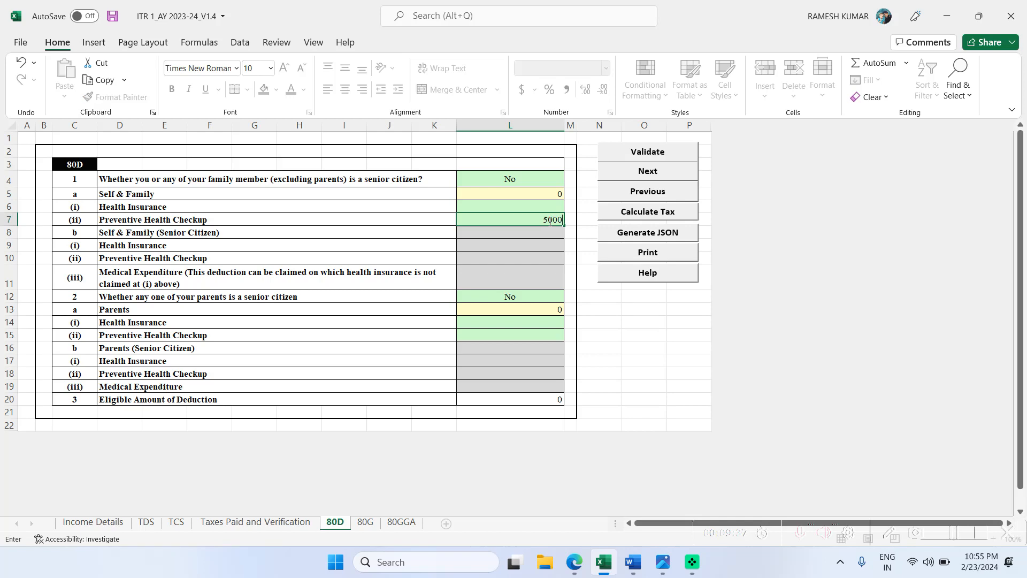
{"action": "type", "text": "000"}
{"action": "left_click", "coordinate": [419, 218]}
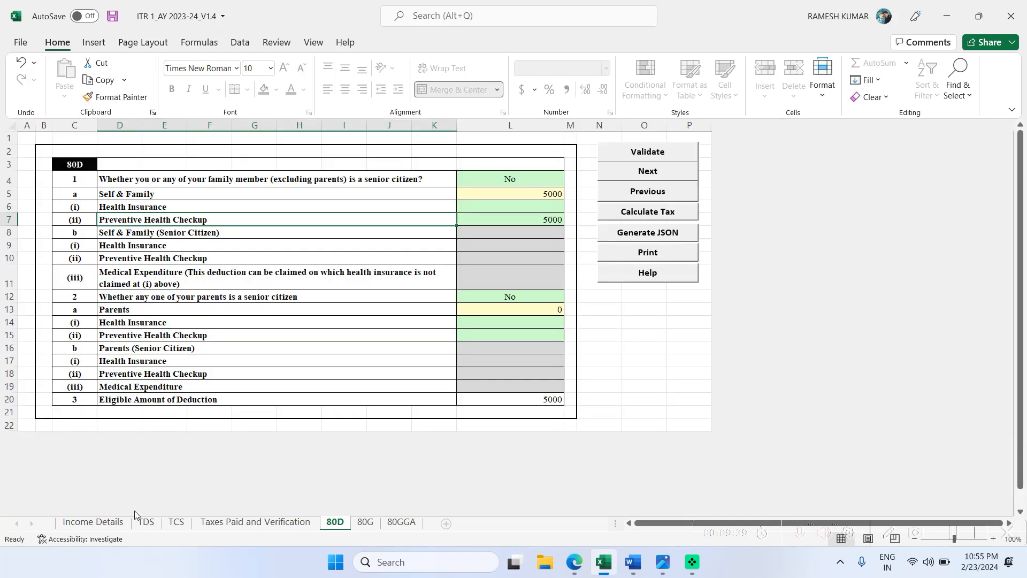
{"action": "left_click", "coordinate": [81, 523]}
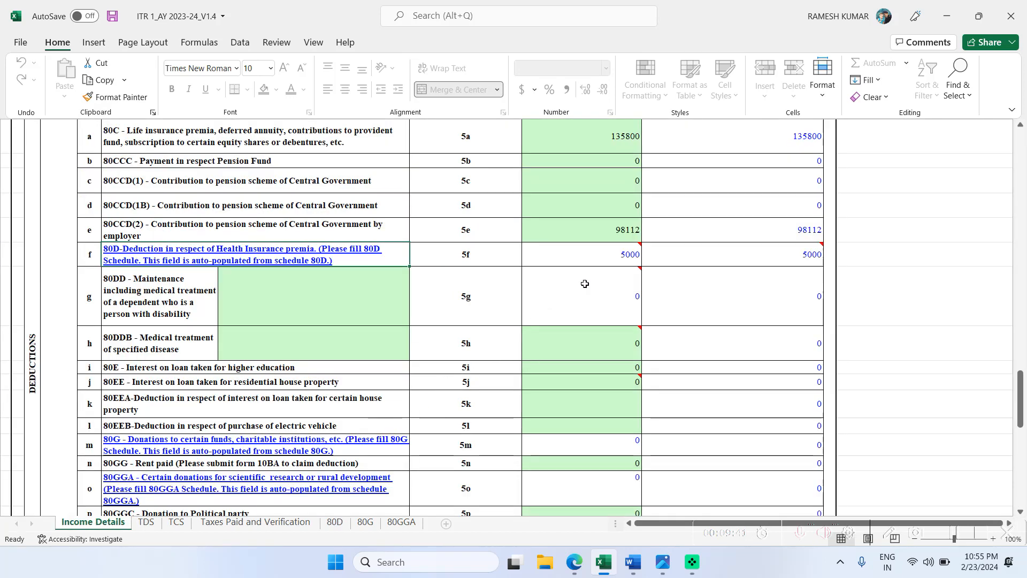
{"action": "mouse_move", "coordinate": [582, 254]}
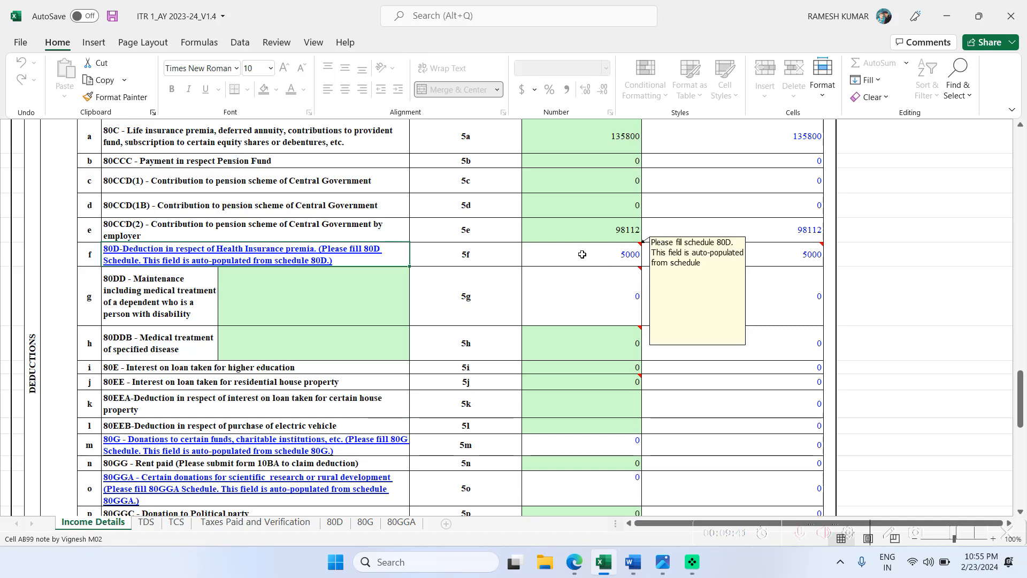
Review the deductions and exempt allowances listed in Word, and check the Part C deductions and totals in the Excel form.
{"action": "left_click", "coordinate": [633, 562]}
{"action": "scroll", "coordinate": [603, 396], "scroll_direction": "down", "scroll_amount": 1}
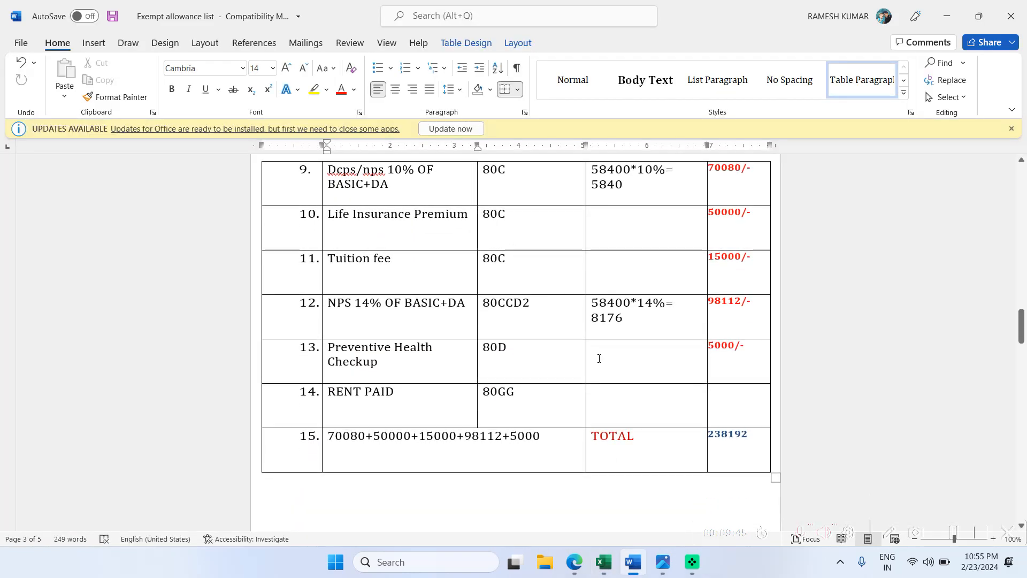
{"action": "scroll", "coordinate": [598, 358], "scroll_direction": "up", "scroll_amount": 2}
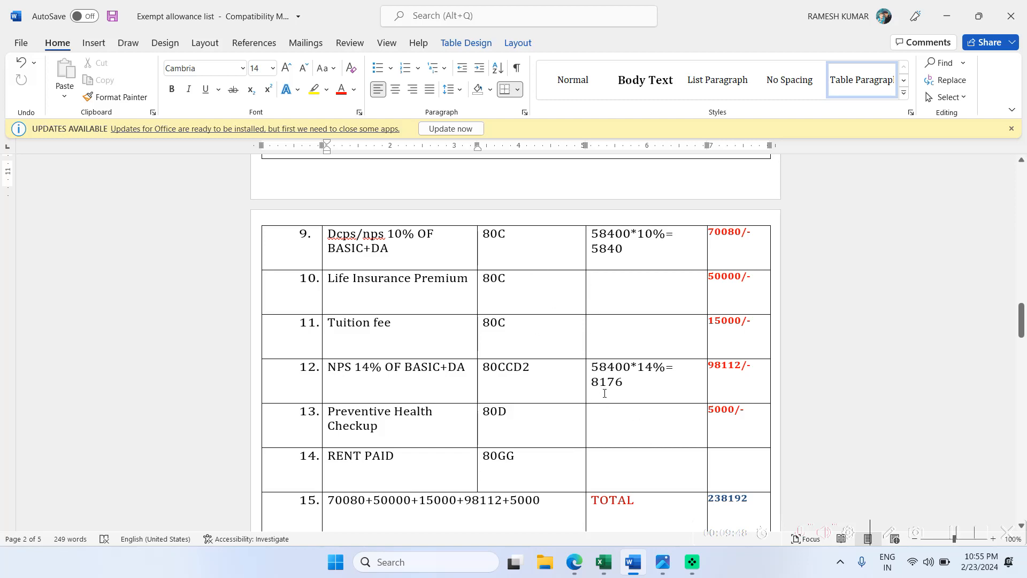
{"action": "scroll", "coordinate": [605, 393], "scroll_direction": "up", "scroll_amount": 6}
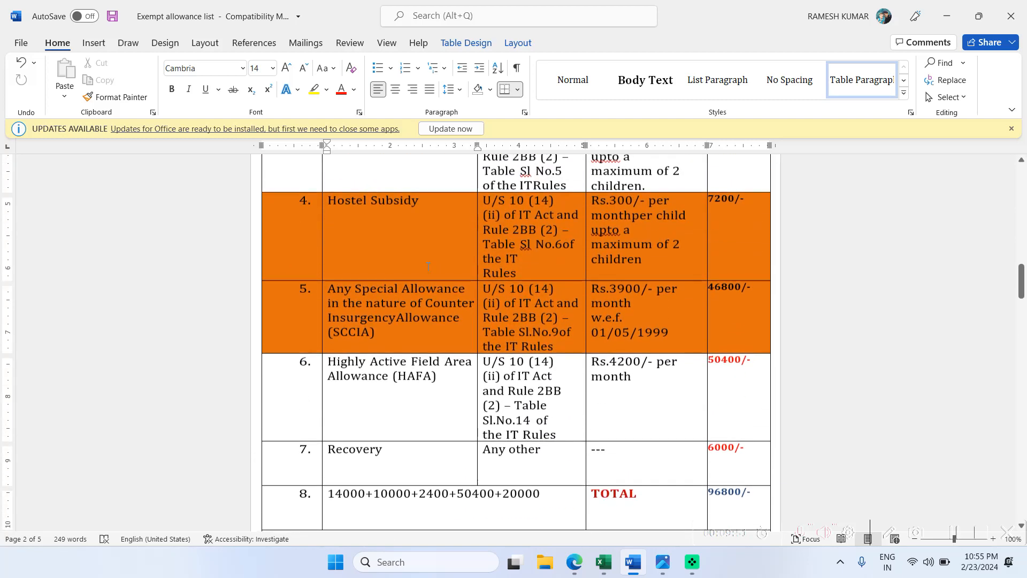
{"action": "scroll", "coordinate": [577, 339], "scroll_direction": "up", "scroll_amount": 2}
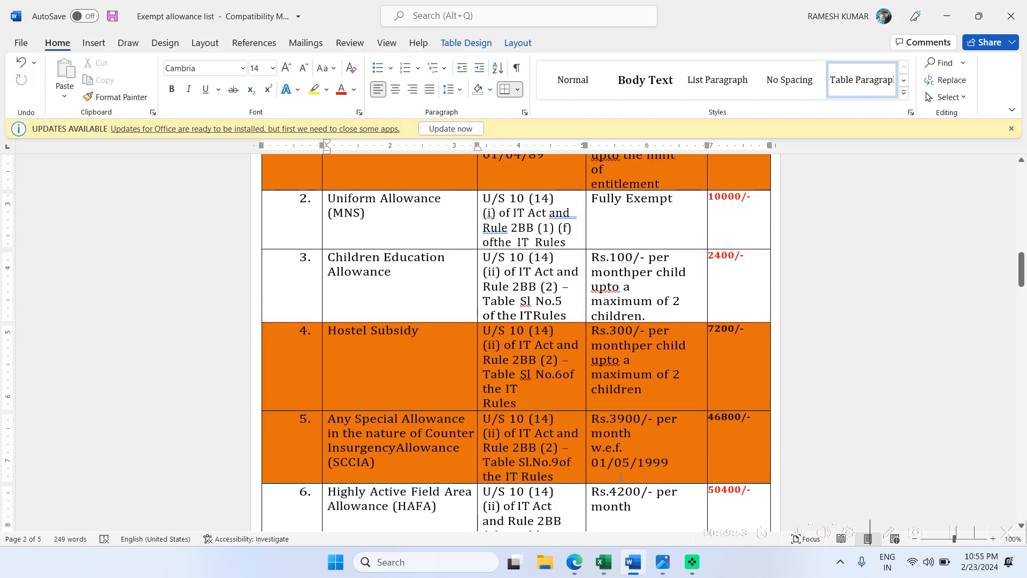
{"action": "mouse_move", "coordinate": [606, 565]}
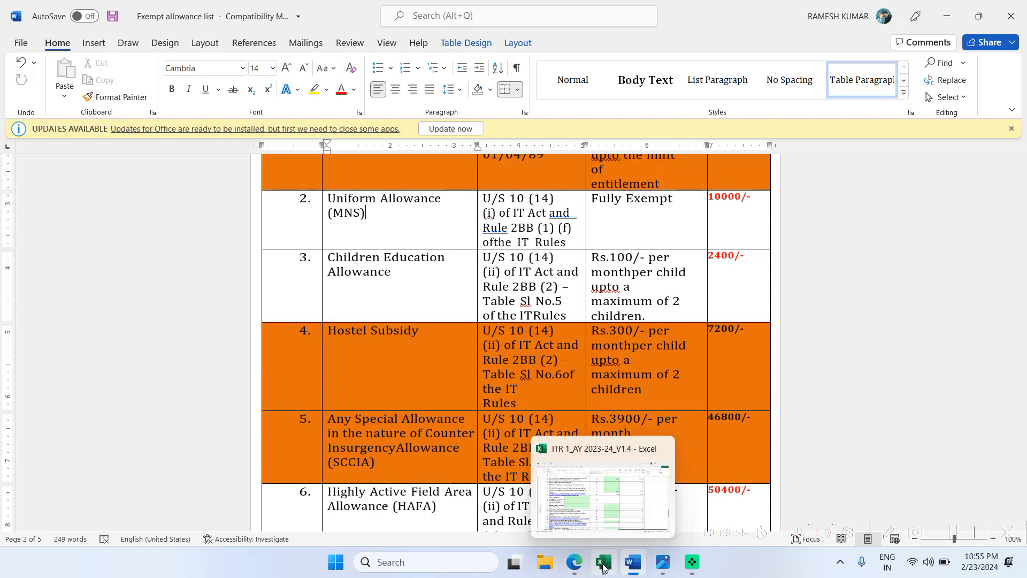
{"action": "left_click", "coordinate": [604, 567]}
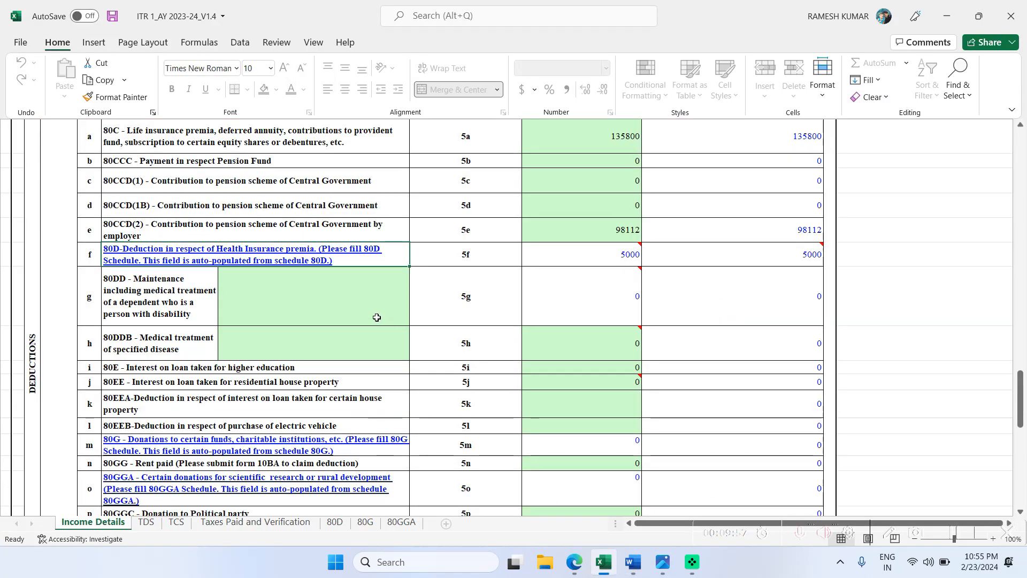
{"action": "scroll", "coordinate": [291, 291], "scroll_direction": "down", "scroll_amount": 3}
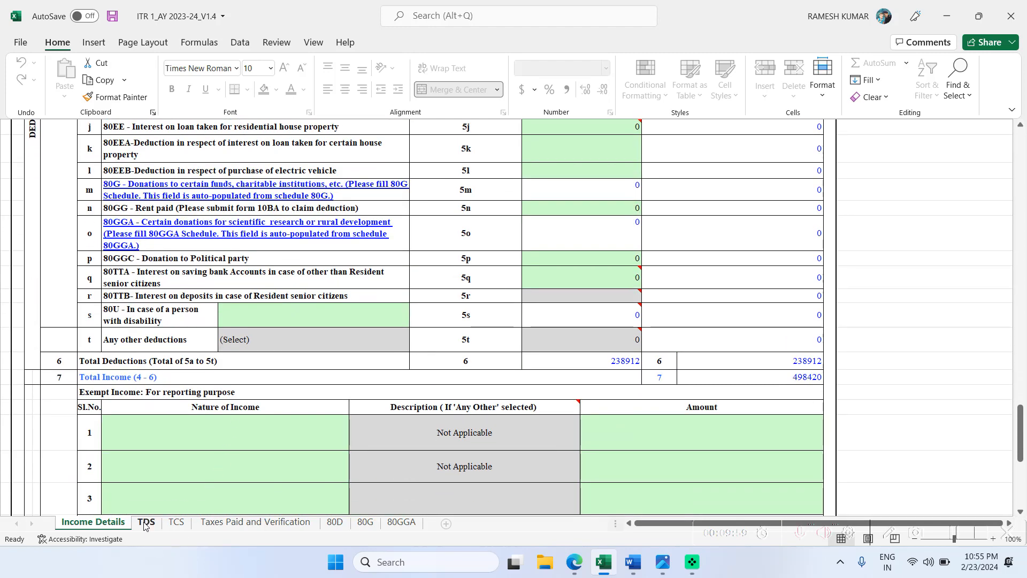
{"action": "scroll", "coordinate": [186, 501], "scroll_direction": "up", "scroll_amount": 3}
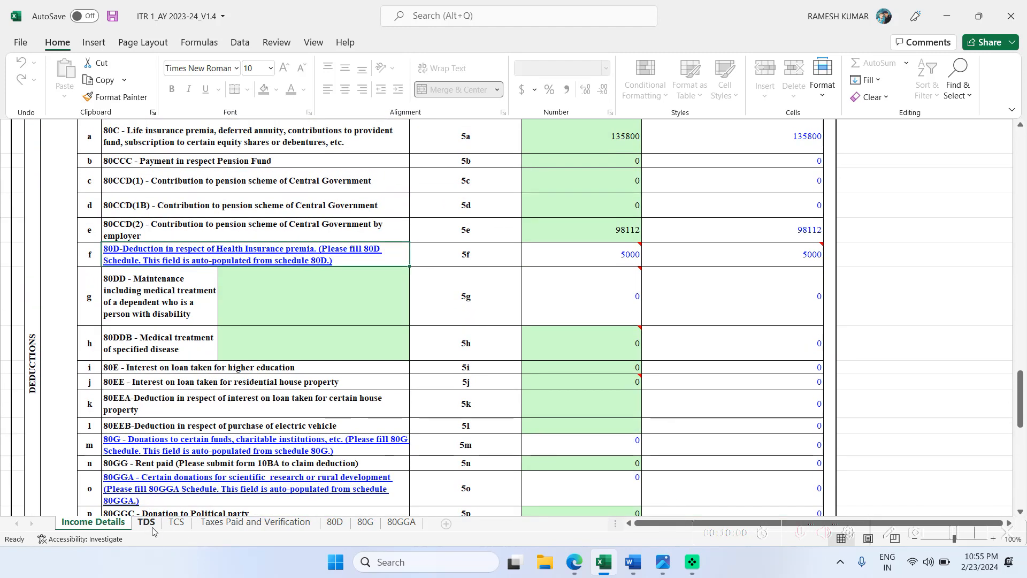
Compare the income chargeable under Salaries in the TDS1 schedule with the figure under the Salaries head in Income Details.
{"action": "left_click", "coordinate": [147, 522]}
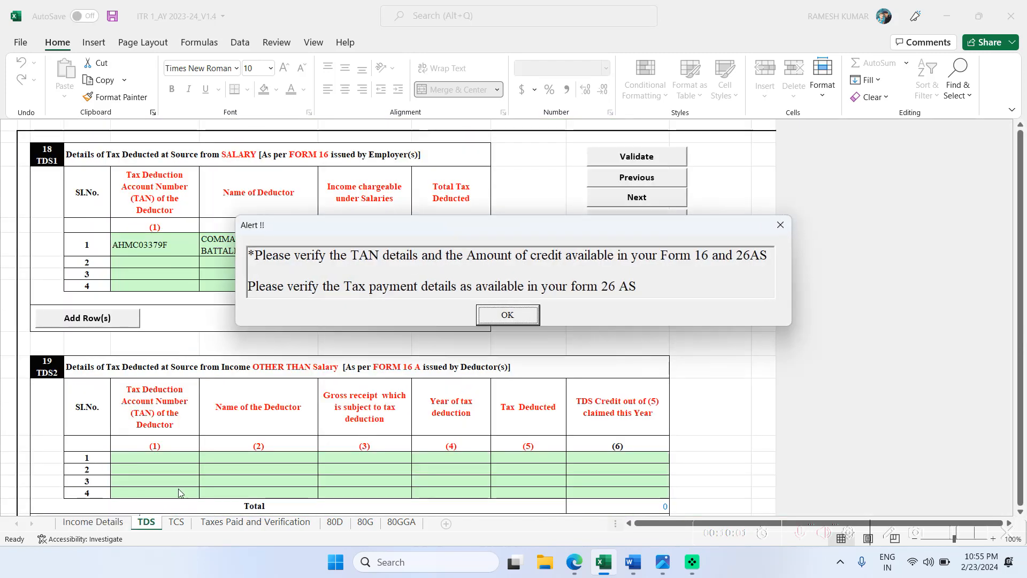
{"action": "left_click", "coordinate": [503, 315]}
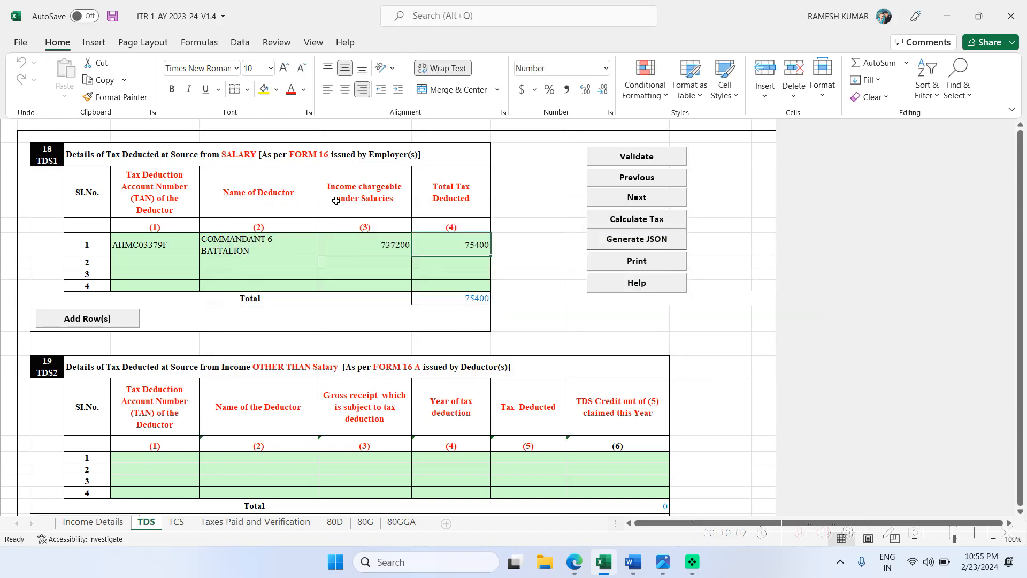
{"action": "left_click", "coordinate": [395, 244]}
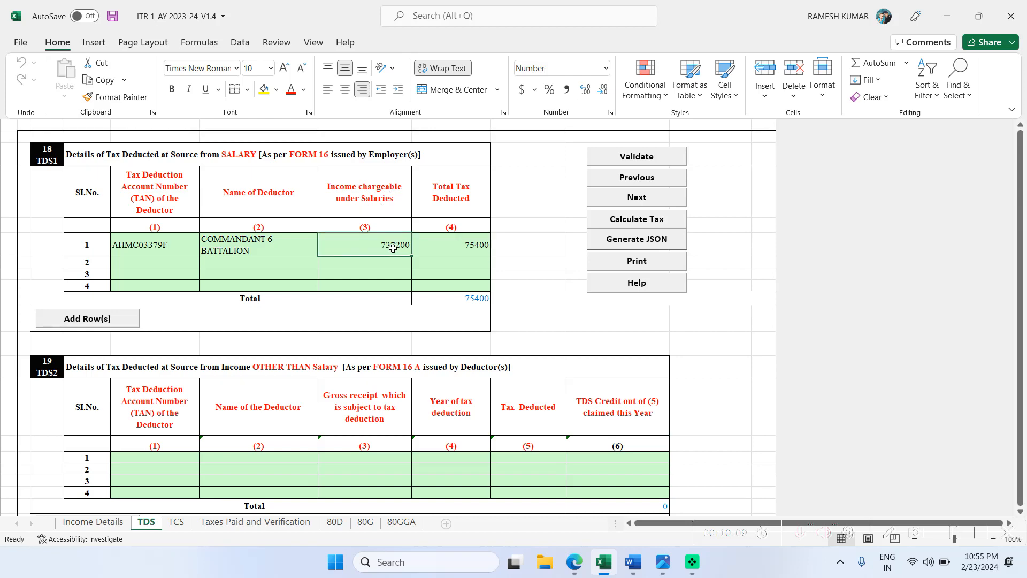
{"action": "left_click", "coordinate": [96, 526]}
{"action": "scroll", "coordinate": [548, 344], "scroll_direction": "up", "scroll_amount": 15}
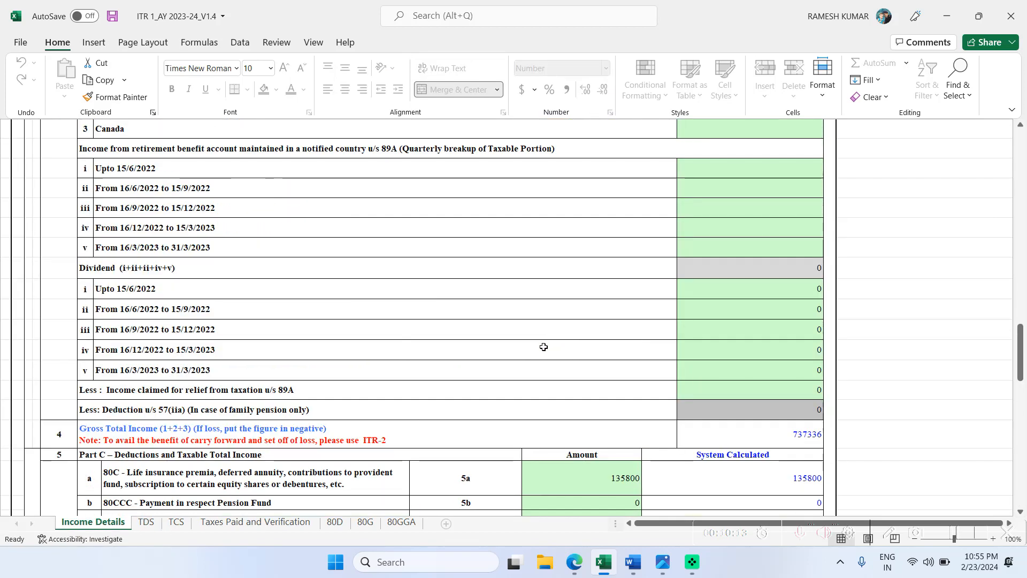
{"action": "scroll", "coordinate": [544, 347], "scroll_direction": "up", "scroll_amount": 2}
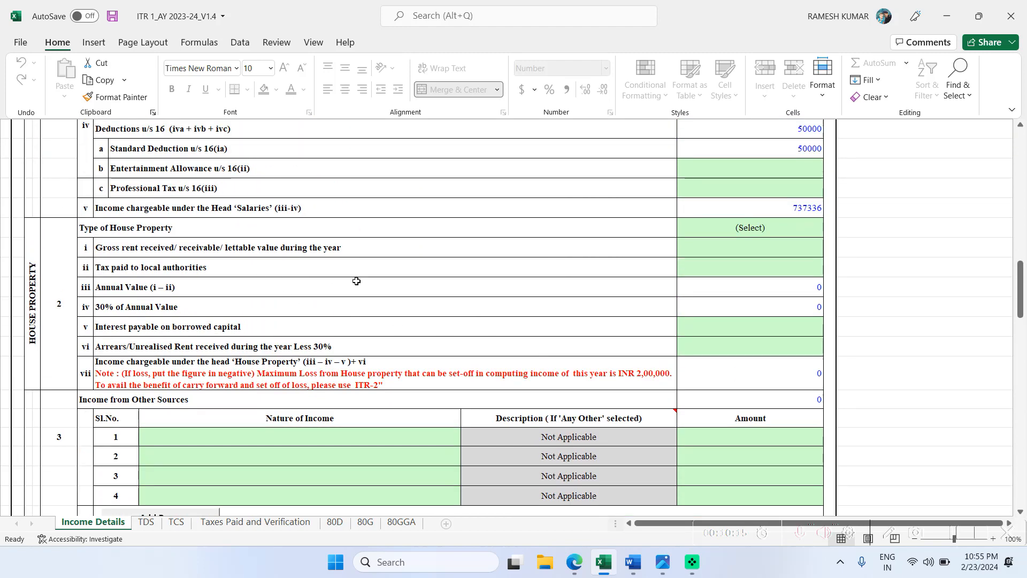
{"action": "scroll", "coordinate": [122, 285], "scroll_direction": "up", "scroll_amount": 2}
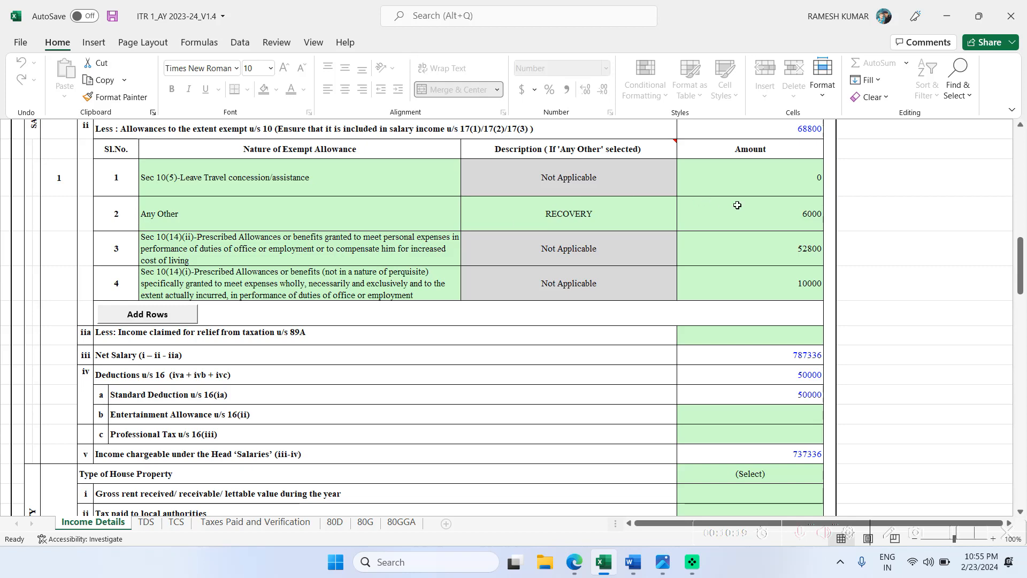
{"action": "scroll", "coordinate": [481, 337], "scroll_direction": "down", "scroll_amount": 1}
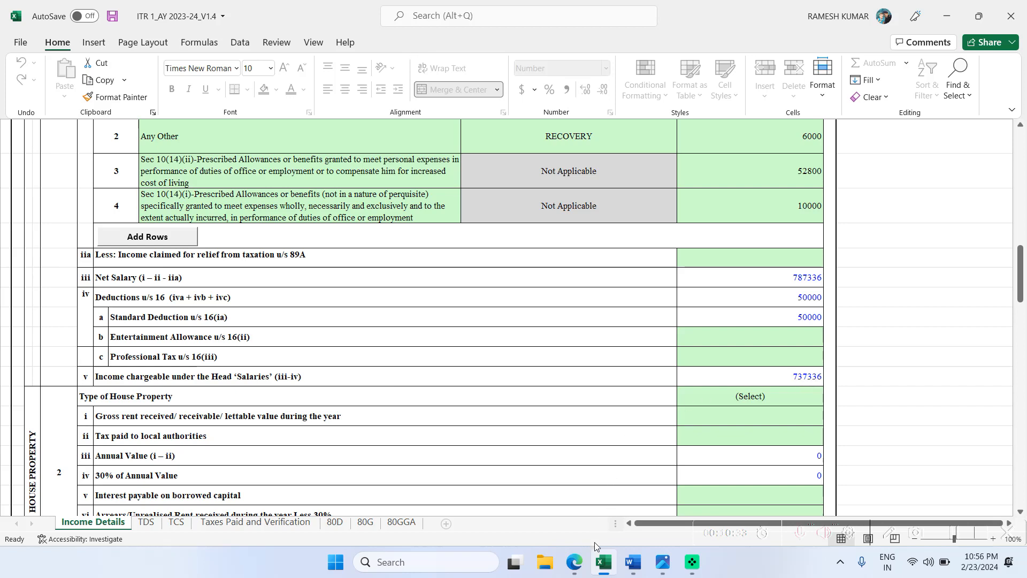
{"action": "mouse_move", "coordinate": [608, 566]}
Set the Income chargeable under Salaries in the first TDS1 row of the TDS sheet to 737336.
{"action": "left_click", "coordinate": [149, 526]}
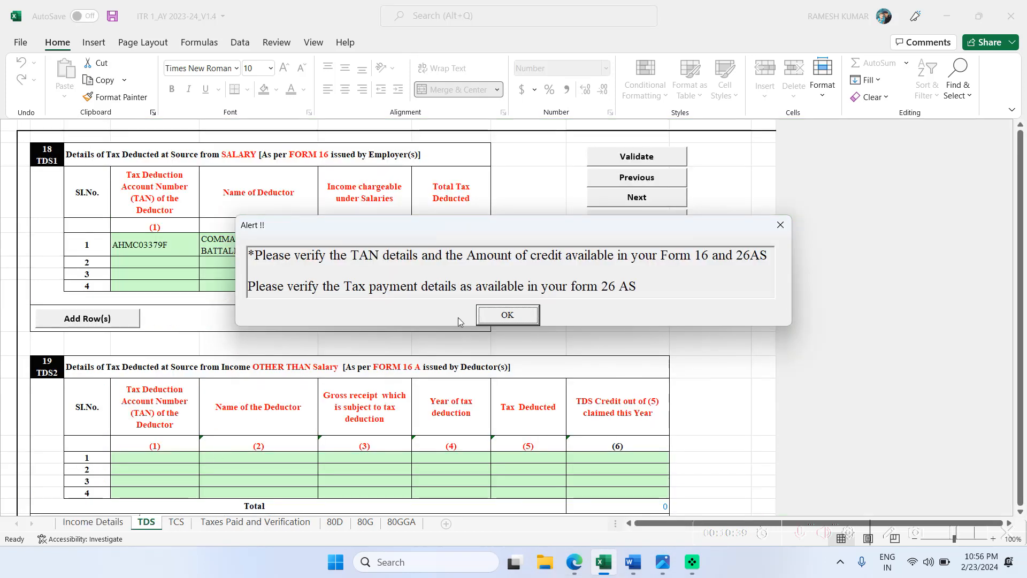
{"action": "left_click", "coordinate": [508, 315]}
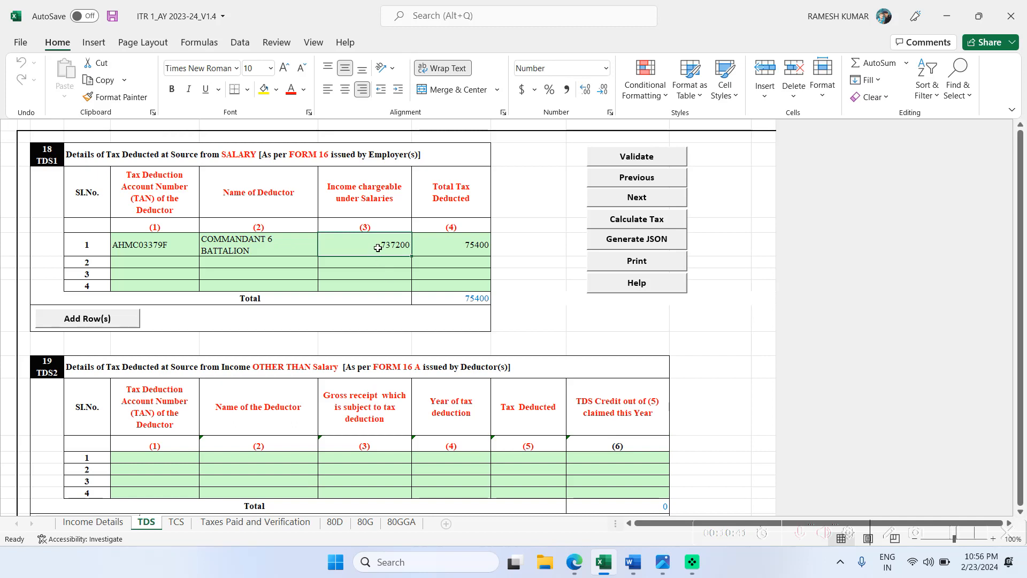
{"action": "key", "text": "BackSpace"}
{"action": "type", "text": "73733"}
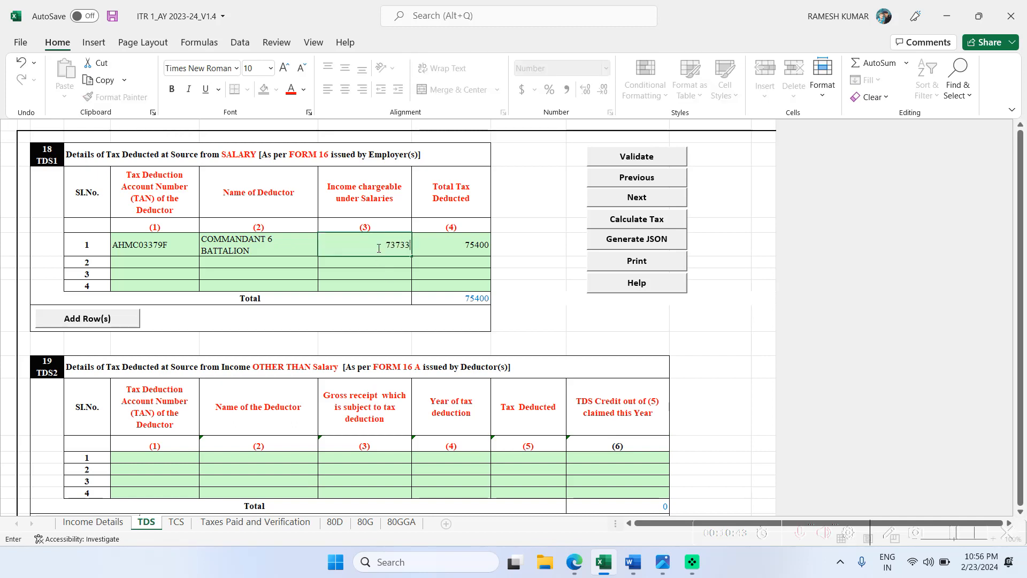
{"action": "type", "text": "6"}
Look up the tax amount in the income tax return image and enter 76677 as Total Tax Deducted in Excel's first TDS1 row.
{"action": "left_click", "coordinate": [454, 243]}
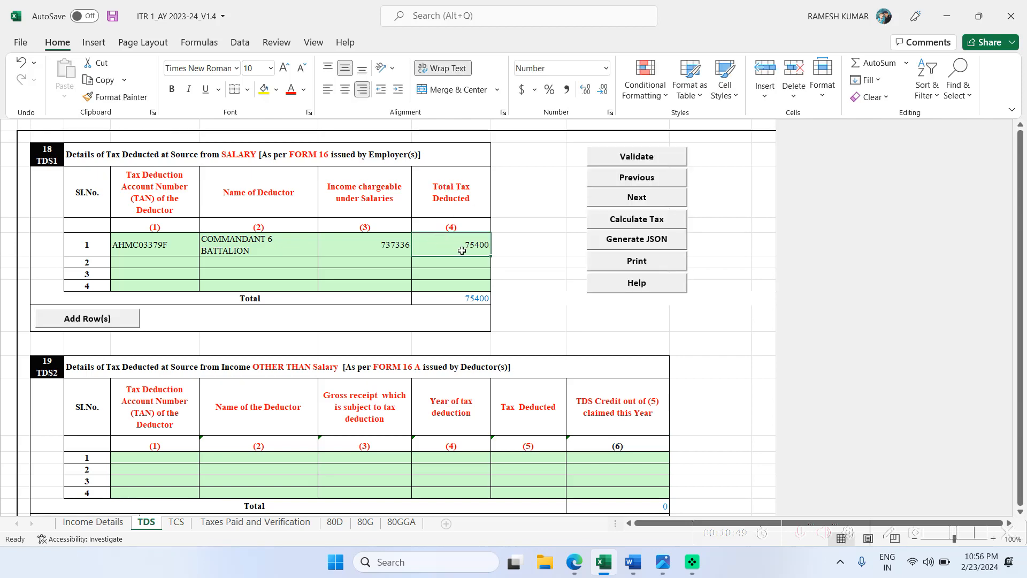
{"action": "left_click", "coordinate": [653, 563]}
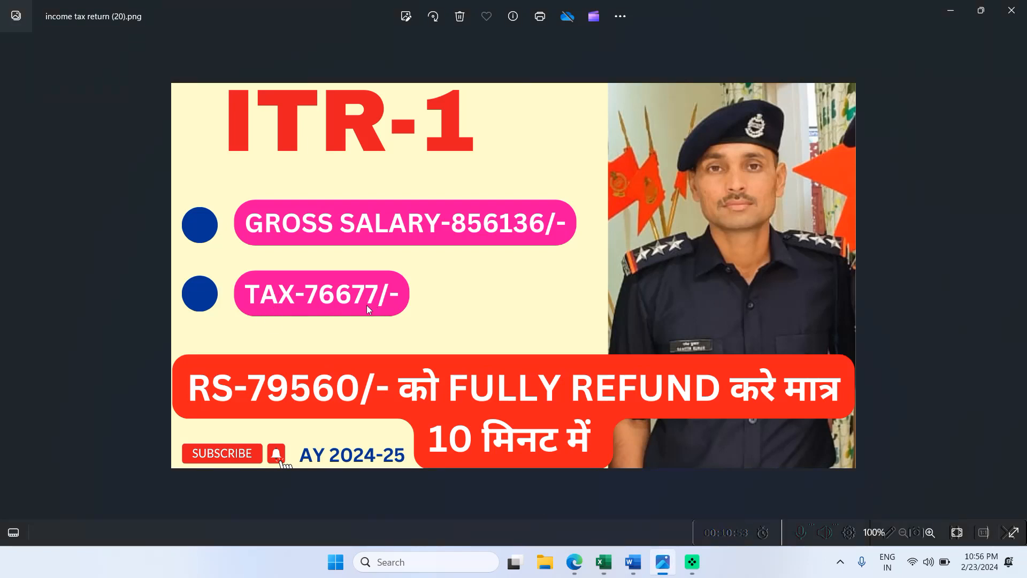
{"action": "left_click", "coordinate": [603, 564]}
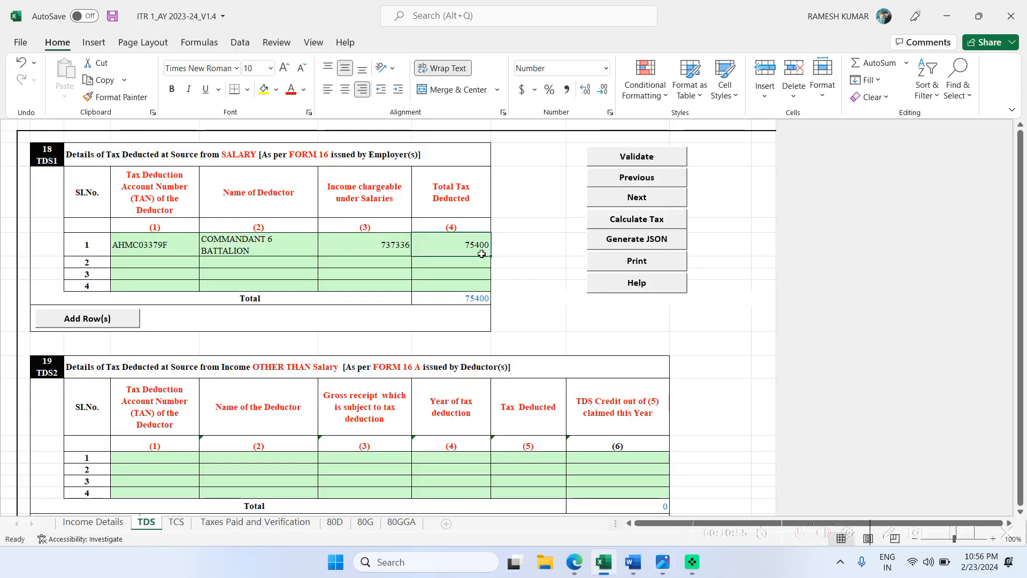
{"action": "type", "text": "76"}
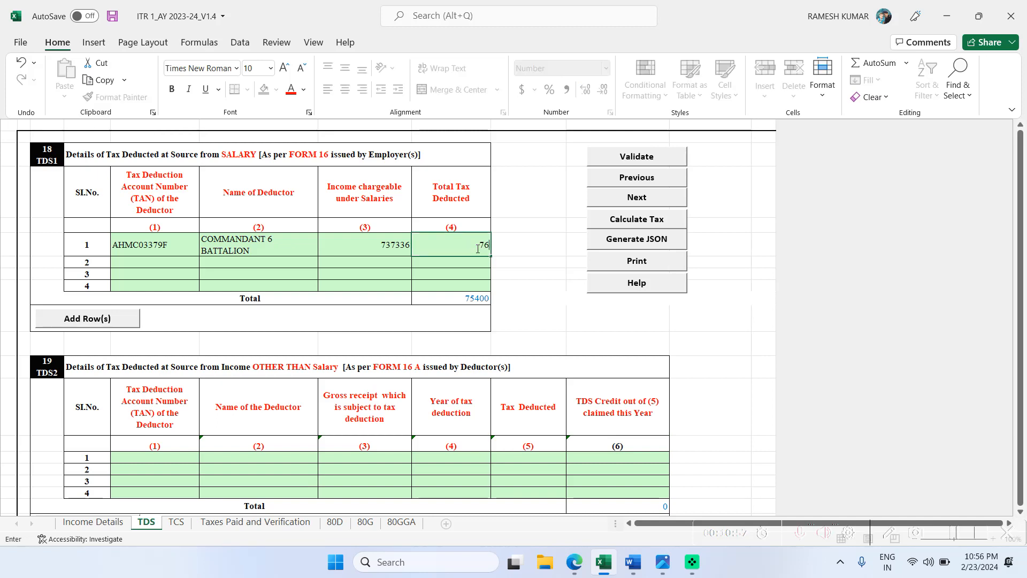
{"action": "type", "text": "677"}
{"action": "left_click", "coordinate": [529, 250]}
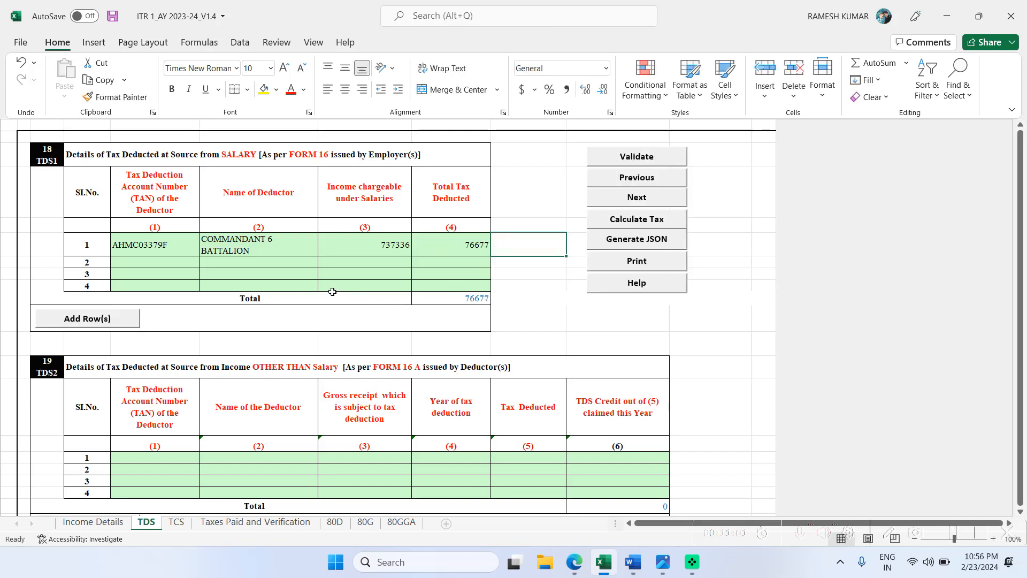
{"action": "scroll", "coordinate": [332, 291], "scroll_direction": "down", "scroll_amount": 1}
{"action": "scroll", "coordinate": [321, 286], "scroll_direction": "up", "scroll_amount": 1}
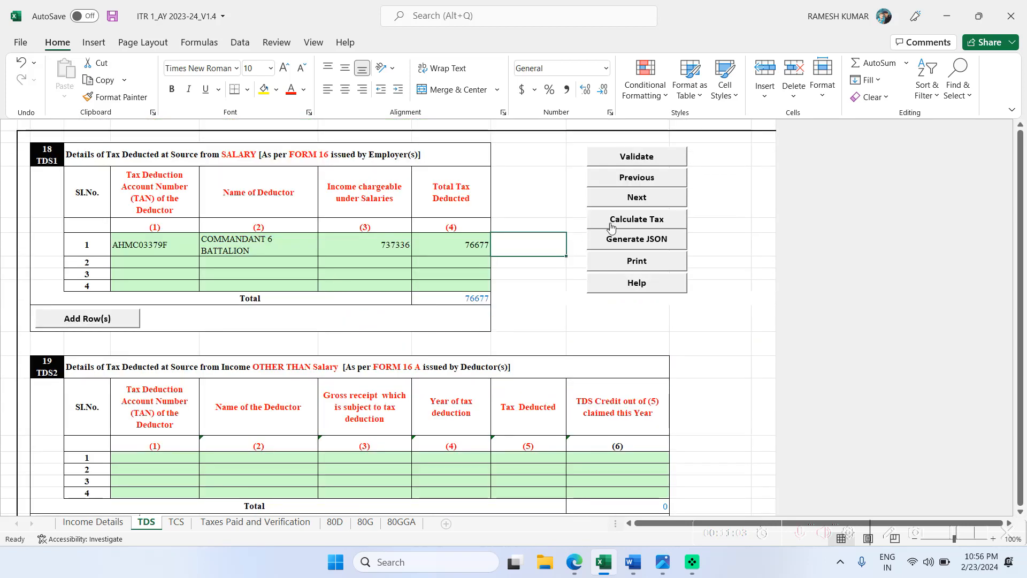
Return to Income Details and calculate the tax for the return.
{"action": "left_click", "coordinate": [94, 523]}
{"action": "scroll", "coordinate": [519, 322], "scroll_direction": "up", "scroll_amount": 6}
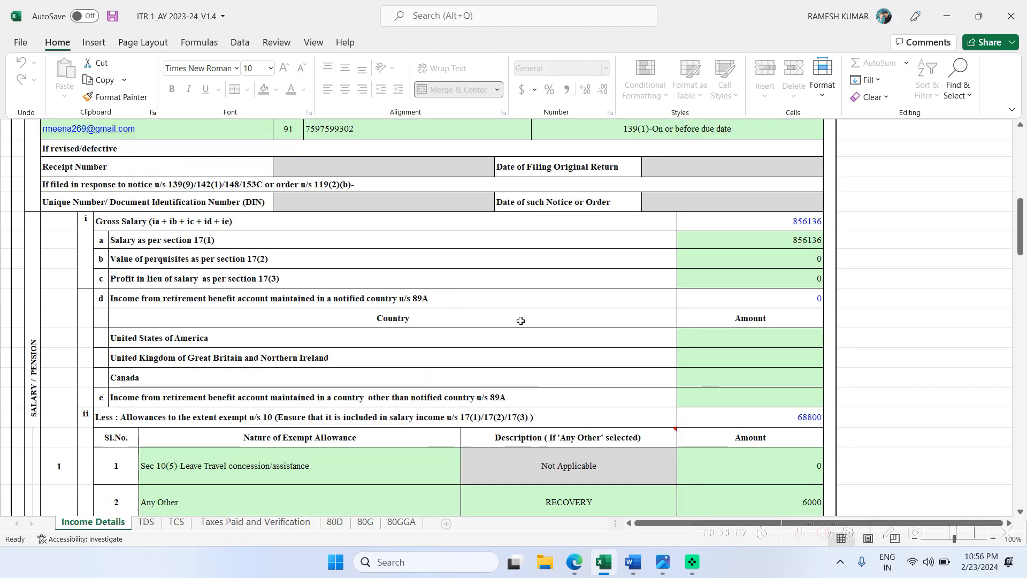
{"action": "scroll", "coordinate": [633, 303], "scroll_direction": "up", "scroll_amount": 10}
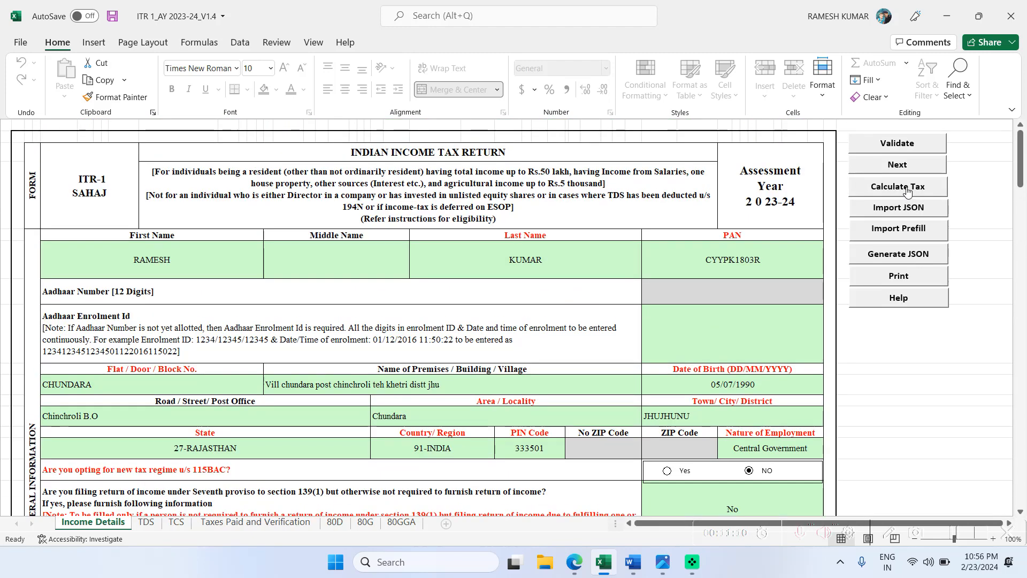
{"action": "left_click", "coordinate": [908, 188]}
Review the gross salary, exempt allowances, standard deduction, Part C deductions and total income in Income Details.
{"action": "scroll", "coordinate": [583, 355], "scroll_direction": "down", "scroll_amount": 10}
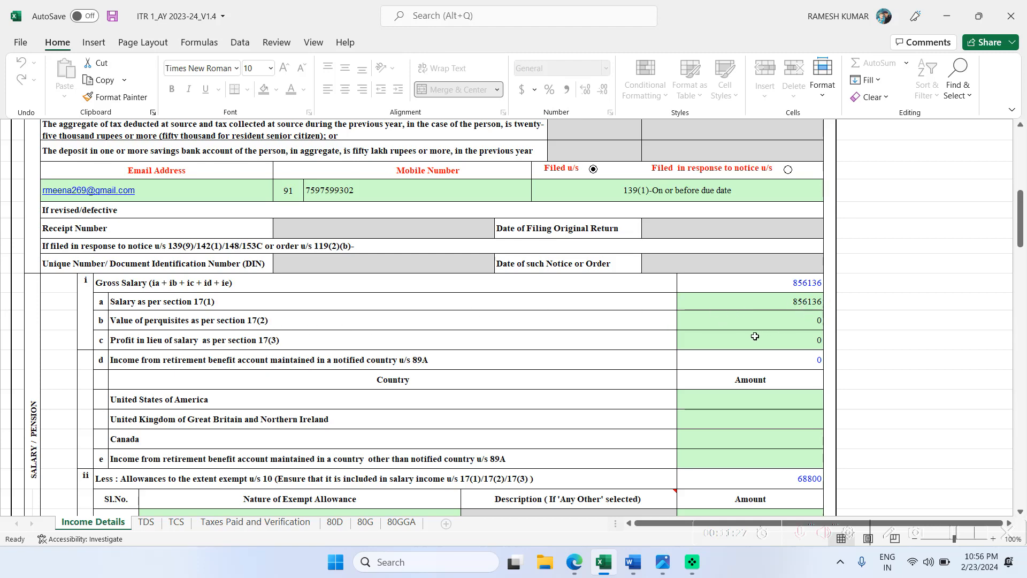
{"action": "scroll", "coordinate": [754, 329], "scroll_direction": "down", "scroll_amount": 3}
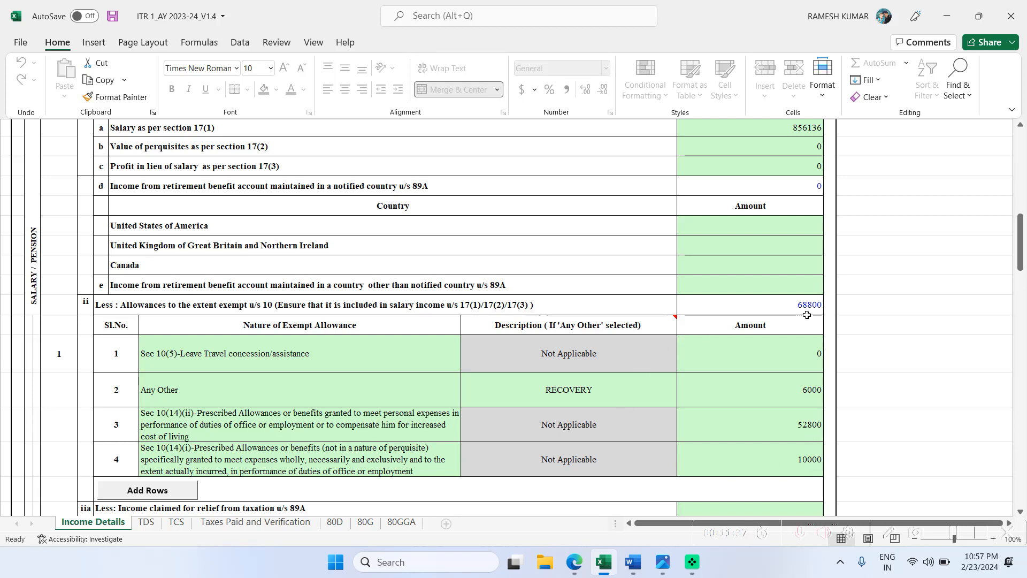
{"action": "scroll", "coordinate": [781, 373], "scroll_direction": "down", "scroll_amount": 4}
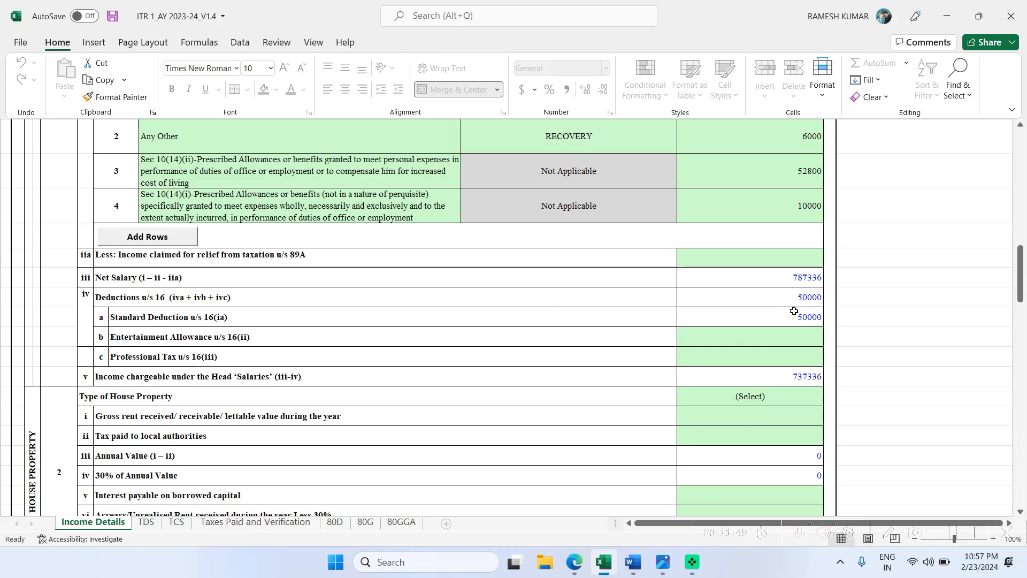
{"action": "scroll", "coordinate": [781, 338], "scroll_direction": "down", "scroll_amount": 1}
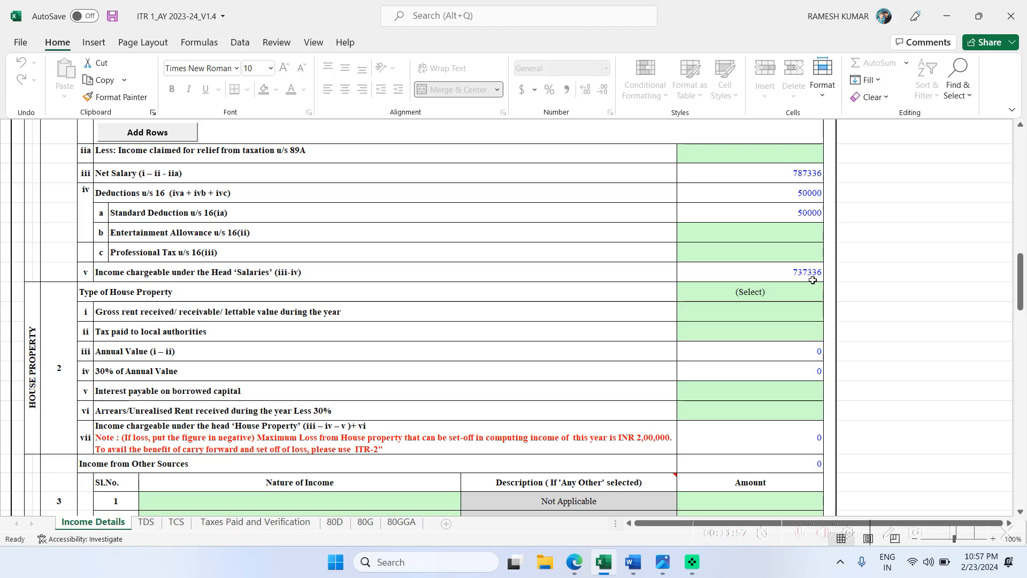
{"action": "scroll", "coordinate": [784, 288], "scroll_direction": "down", "scroll_amount": 5}
{"action": "scroll", "coordinate": [786, 289], "scroll_direction": "down", "scroll_amount": 10}
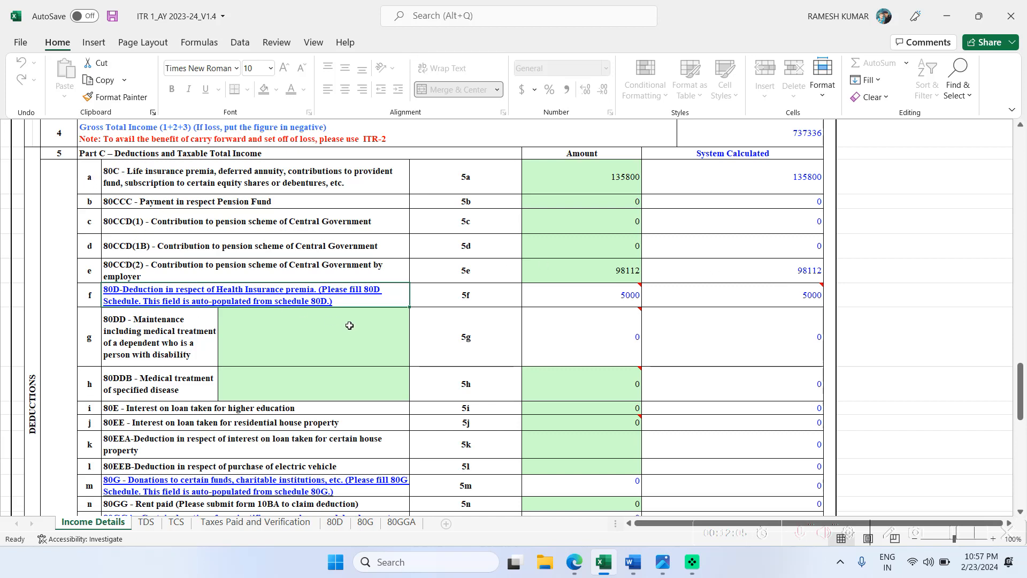
{"action": "mouse_move", "coordinate": [699, 288]}
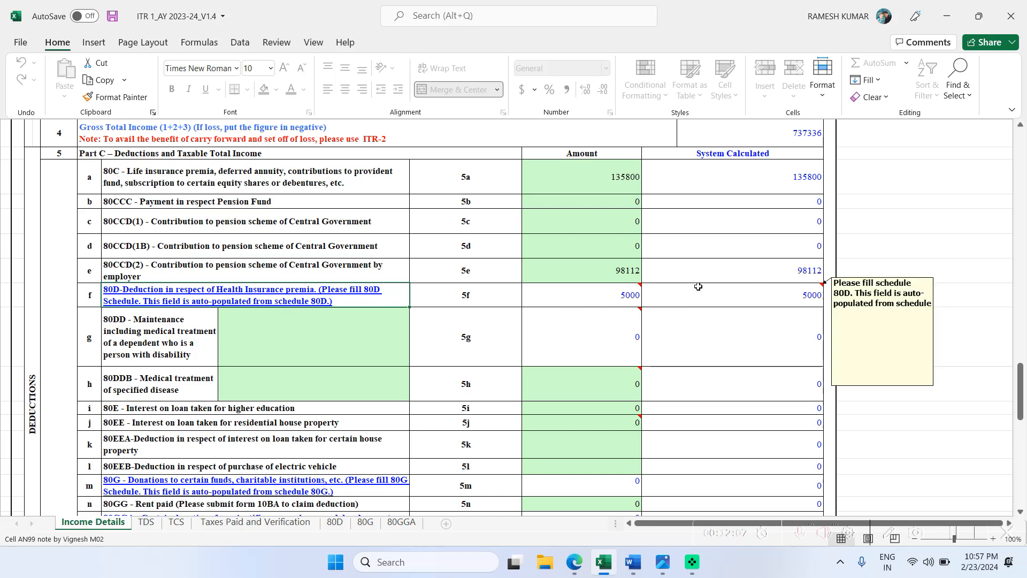
{"action": "scroll", "coordinate": [698, 286], "scroll_direction": "down", "scroll_amount": 6}
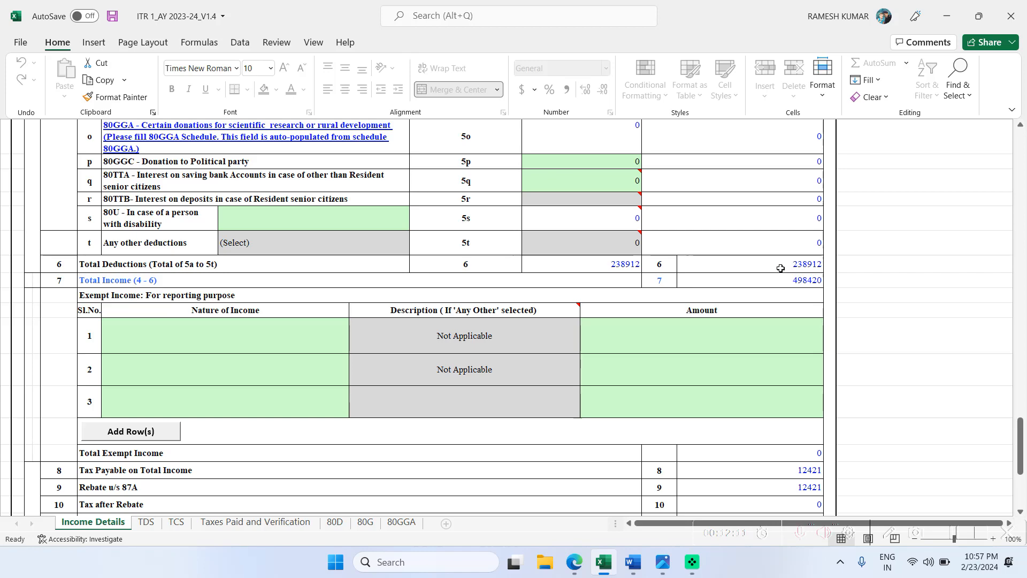
{"action": "scroll", "coordinate": [787, 270], "scroll_direction": "up", "scroll_amount": 5}
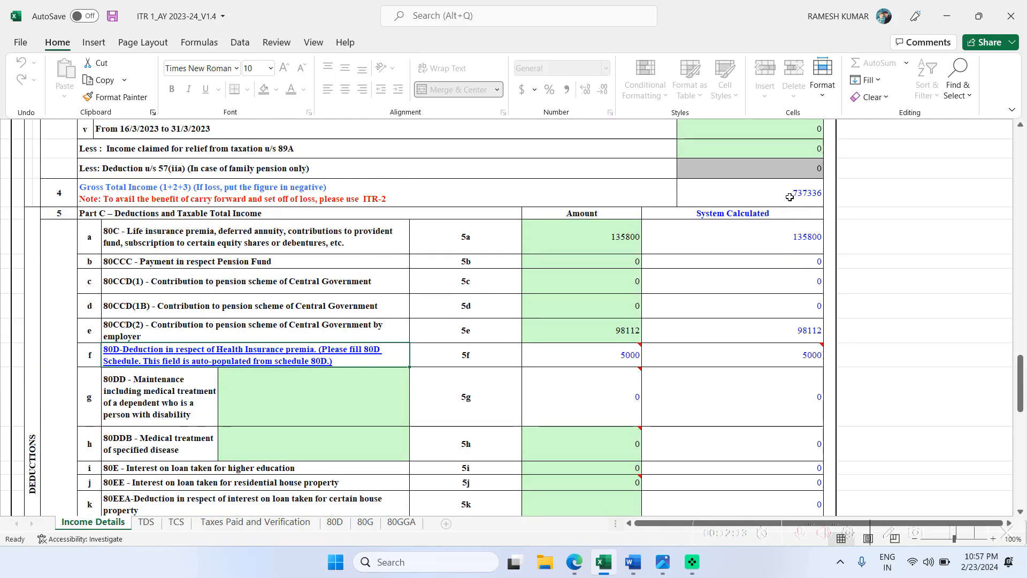
{"action": "scroll", "coordinate": [778, 266], "scroll_direction": "down", "scroll_amount": 5}
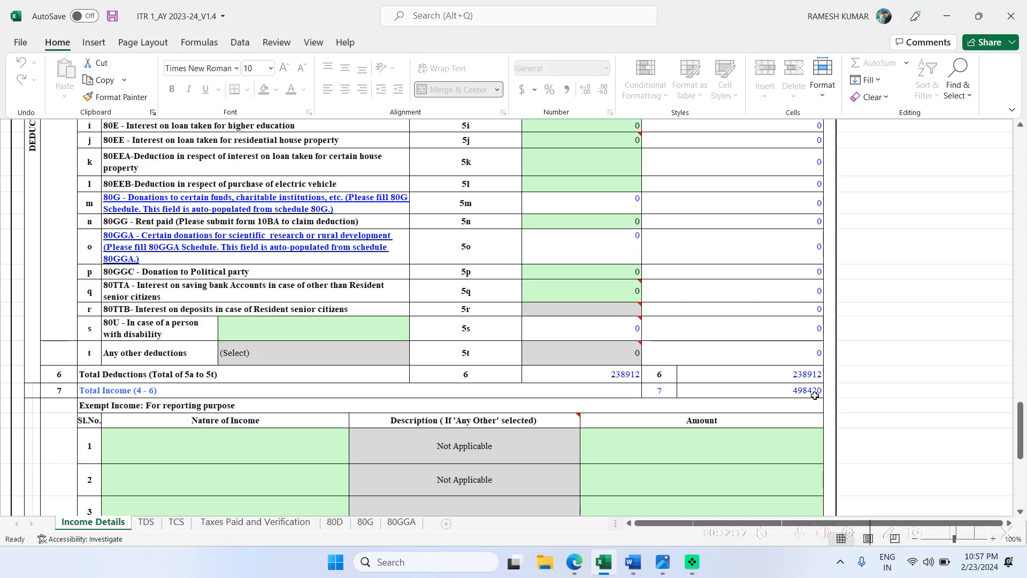
Compare the refund in Taxes Paid and Verification with the total income, tax, rebate and section 234F fee in Income Details.
{"action": "left_click", "coordinate": [778, 392]}
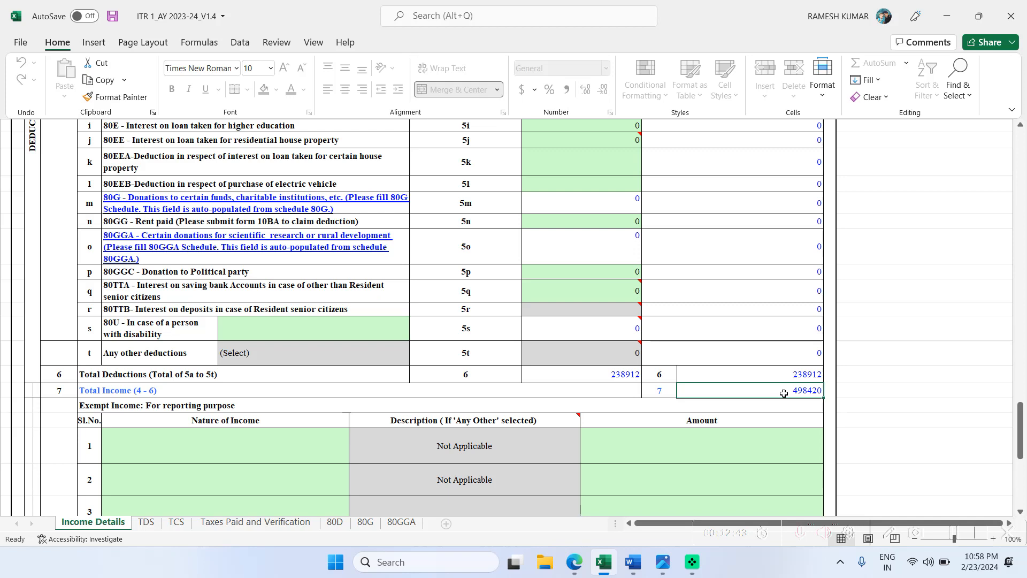
{"action": "left_click", "coordinate": [216, 524]}
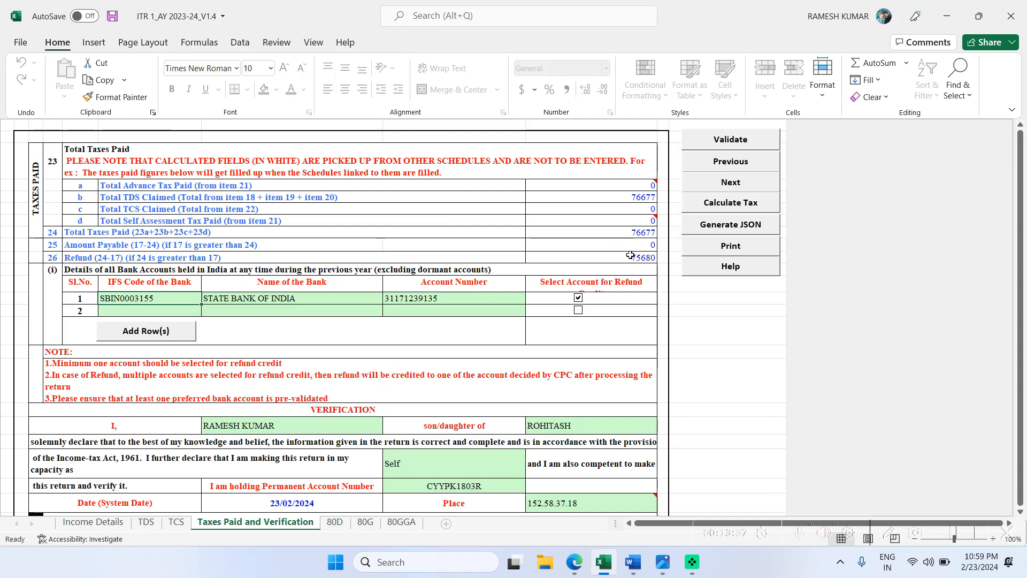
{"action": "left_click", "coordinate": [103, 525]}
{"action": "scroll", "coordinate": [763, 425], "scroll_direction": "down", "scroll_amount": 7}
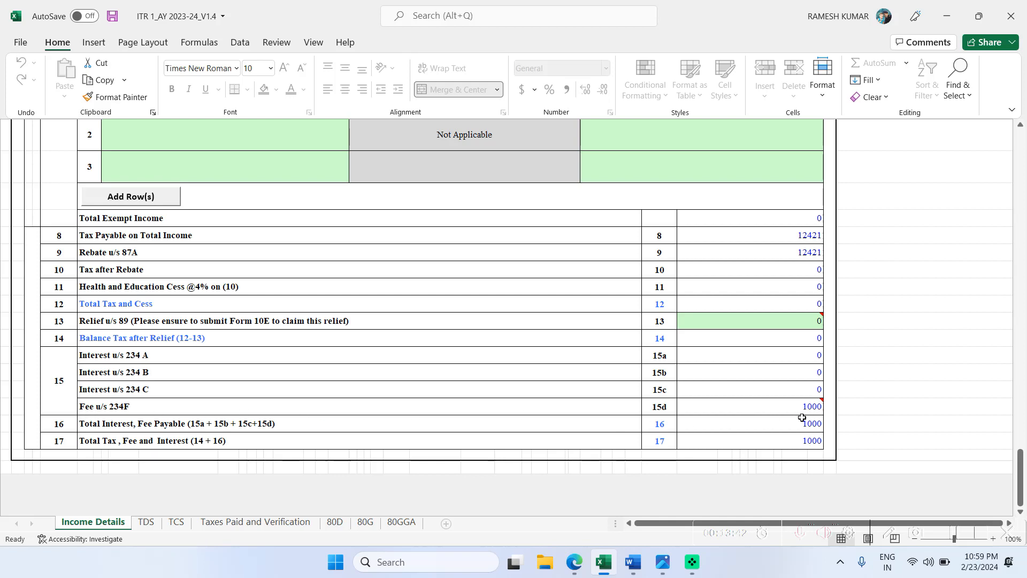
{"action": "left_click", "coordinate": [236, 523]}
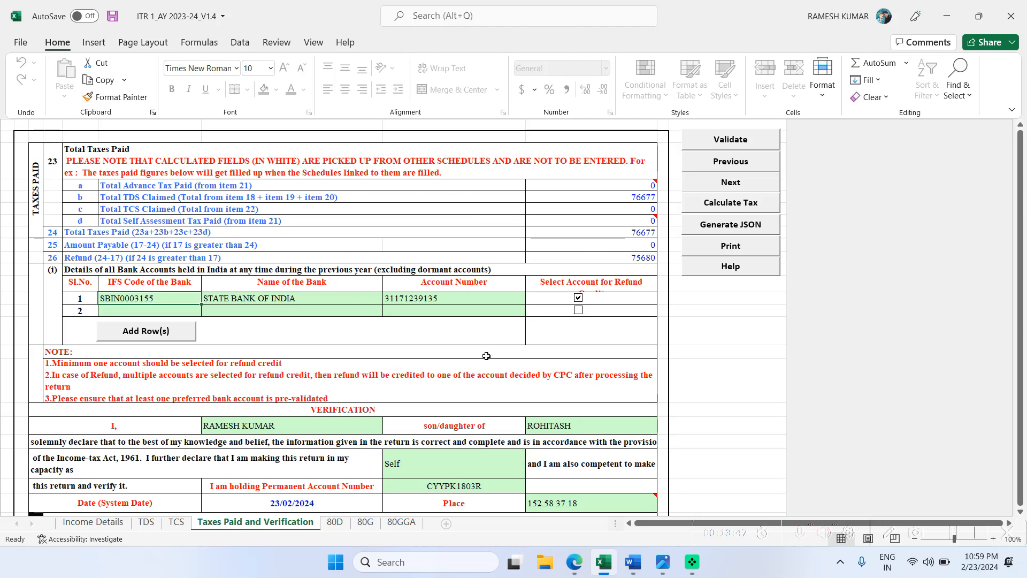
{"action": "left_click", "coordinate": [92, 522]}
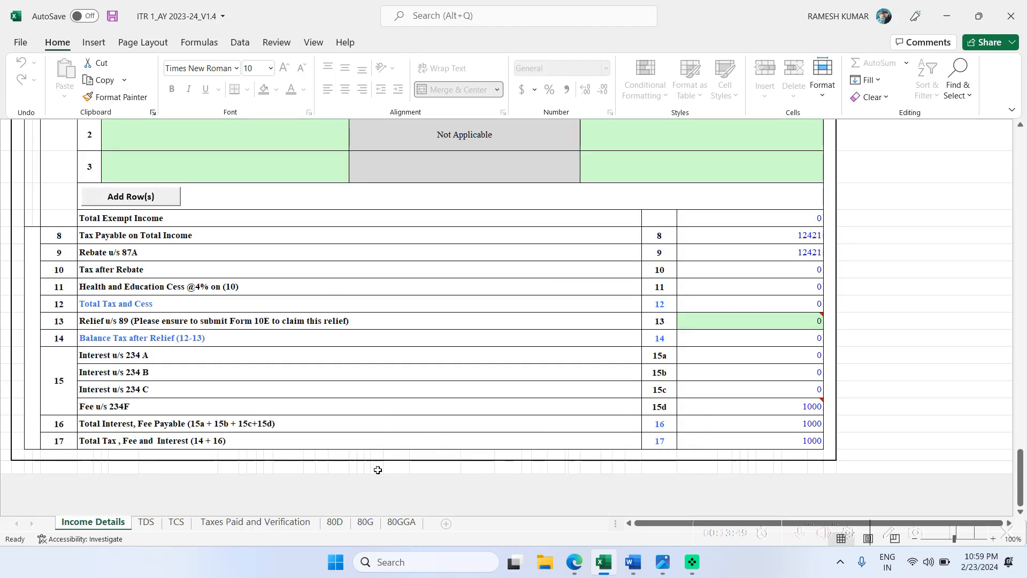
Recheck the Part C deductions in Income Details and switch to Word to view the old-slab table in the Exempt allowance list.
{"action": "scroll", "coordinate": [416, 394], "scroll_direction": "up", "scroll_amount": 6}
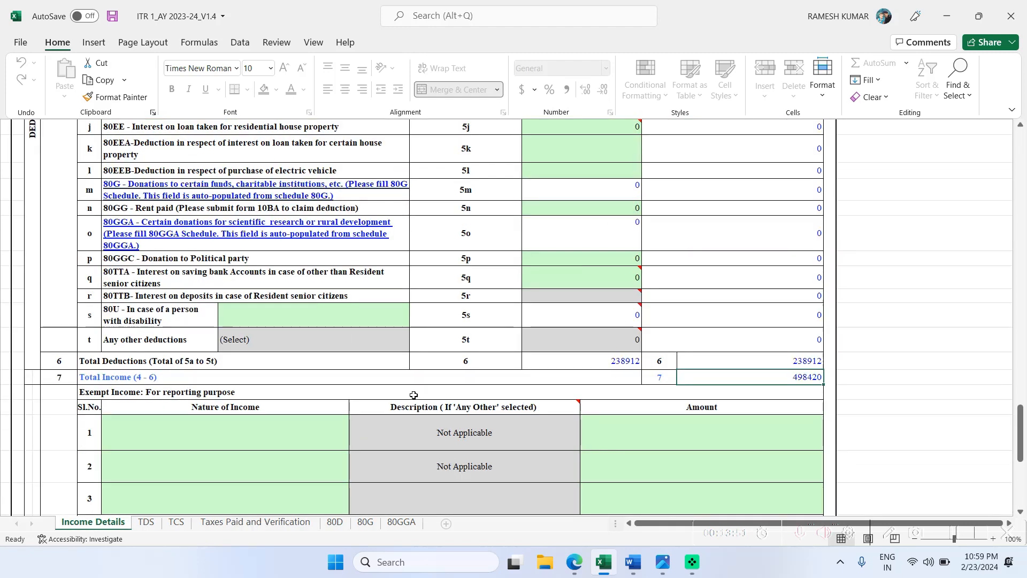
{"action": "scroll", "coordinate": [413, 395], "scroll_direction": "up", "scroll_amount": 5}
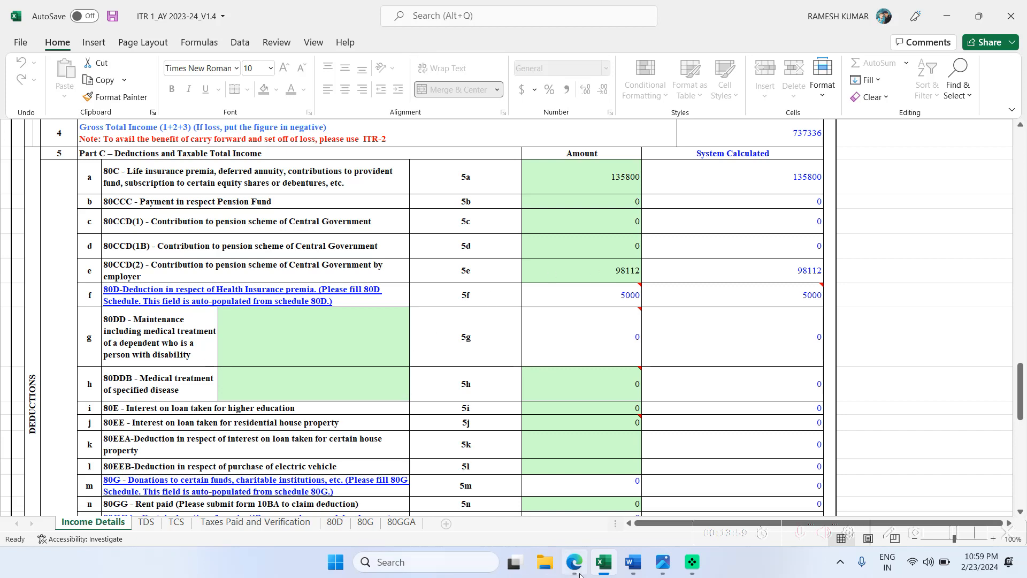
{"action": "left_click", "coordinate": [633, 562]}
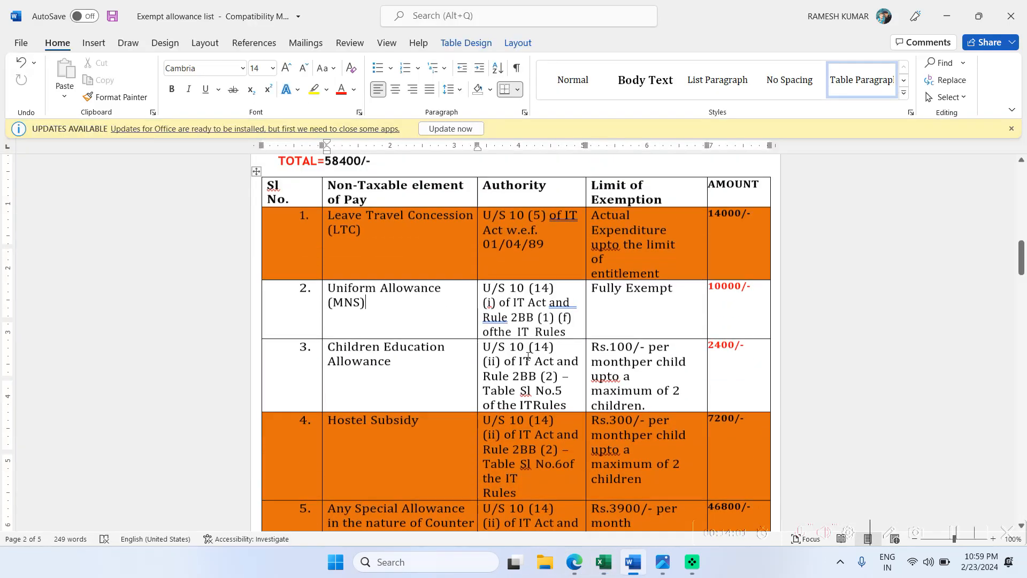
{"action": "scroll", "coordinate": [528, 356], "scroll_direction": "up", "scroll_amount": 2}
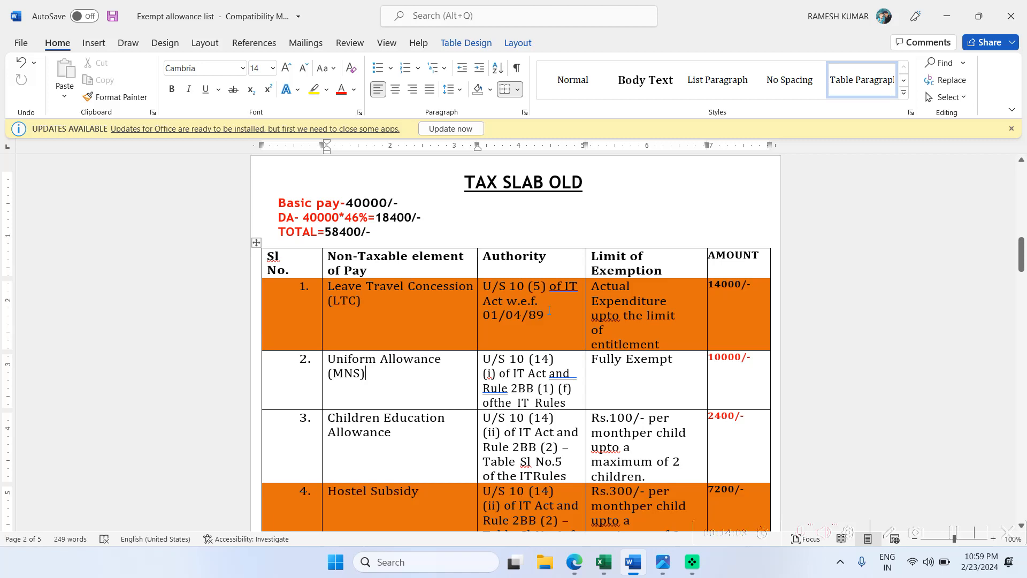